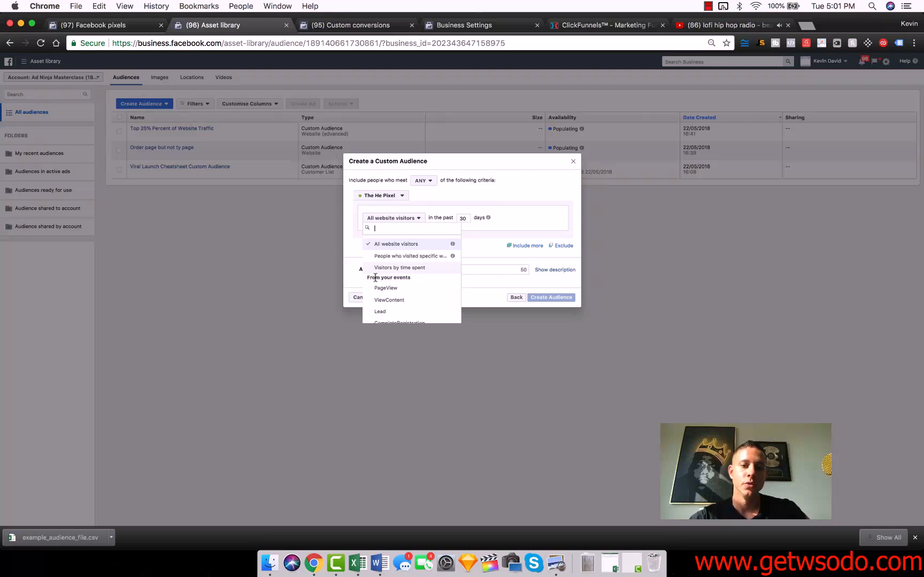
- Start a custom conversion for The He Pixel and set its URL rule to contain the Product Research thank-you page address copied from ClickFunnels
{"action": "left_click", "coordinate": [481, 294]}
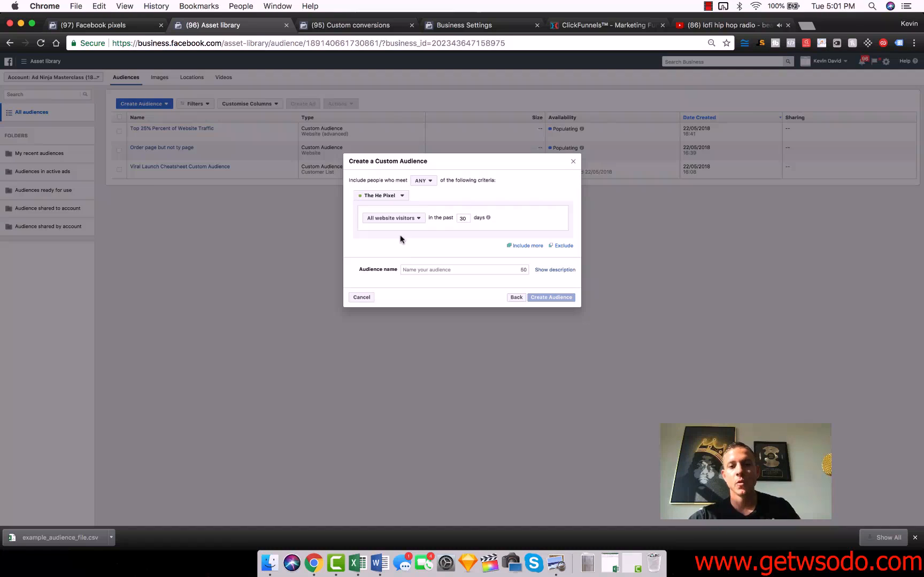
{"action": "left_click", "coordinate": [354, 27]}
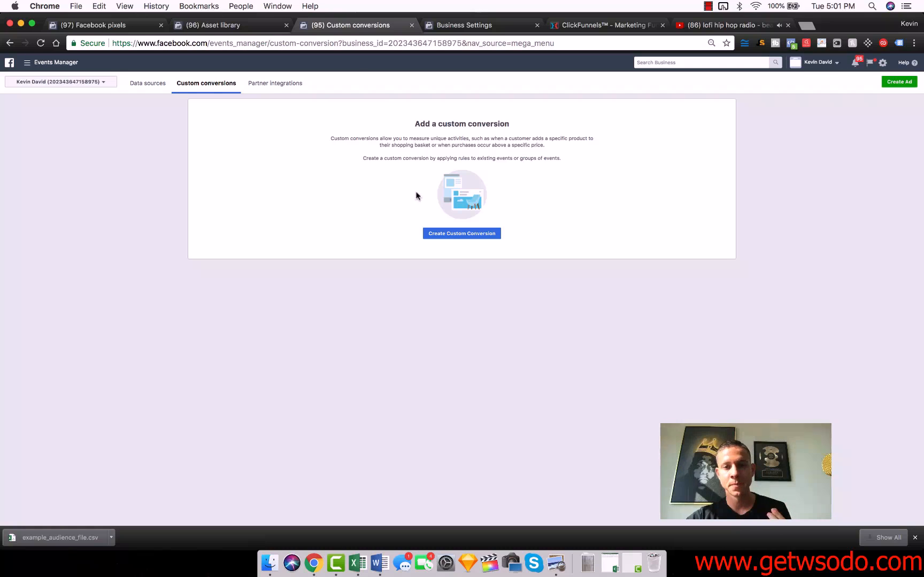
{"action": "left_click", "coordinate": [451, 234]}
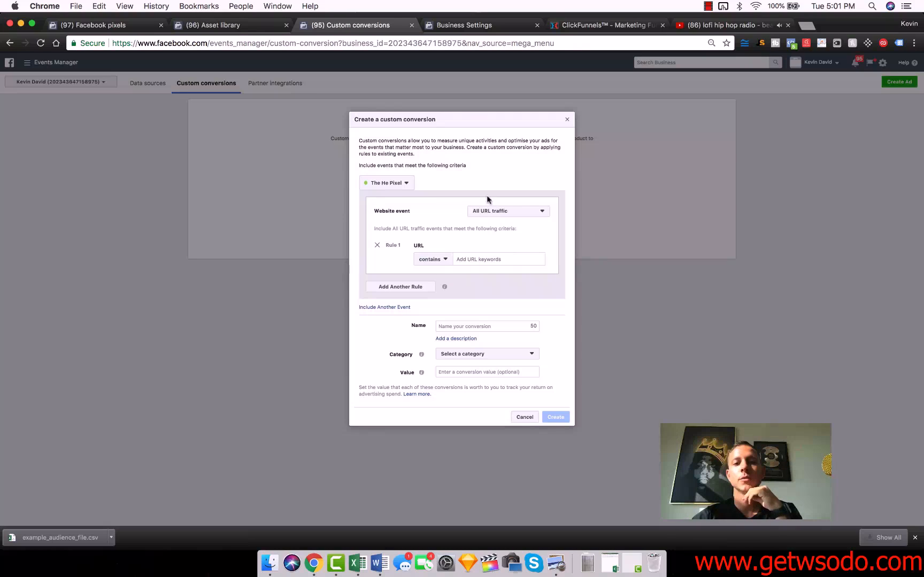
{"action": "left_click", "coordinate": [615, 25]}
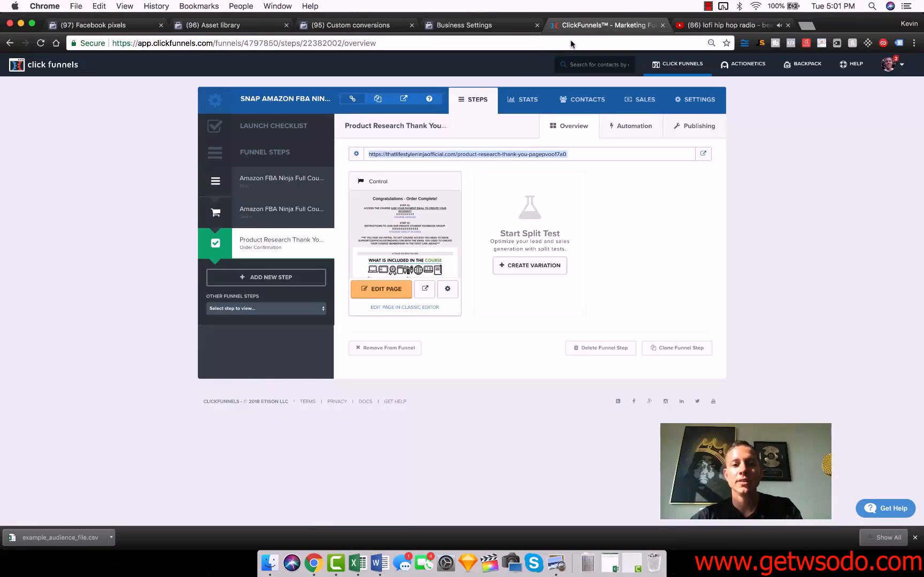
{"action": "left_click", "coordinate": [451, 153]}
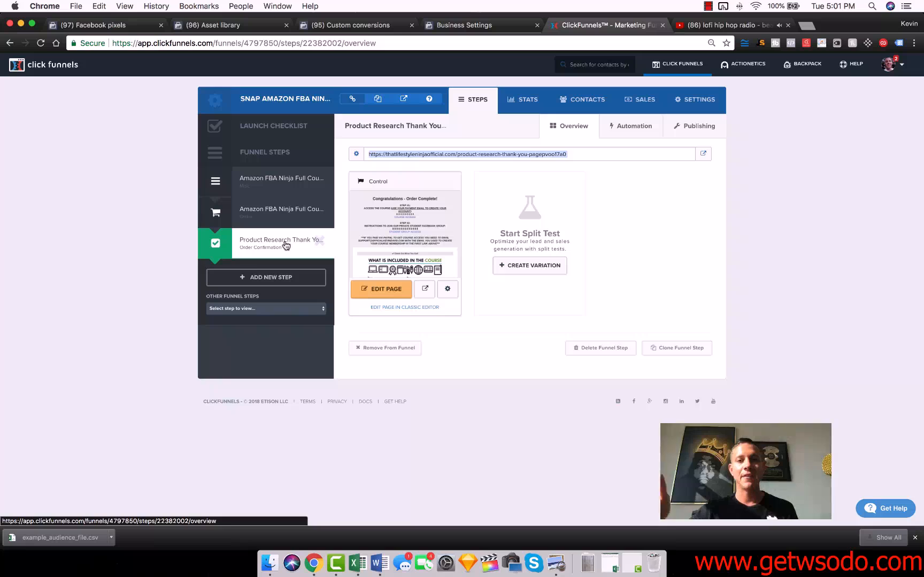
{"action": "left_click", "coordinate": [359, 25]}
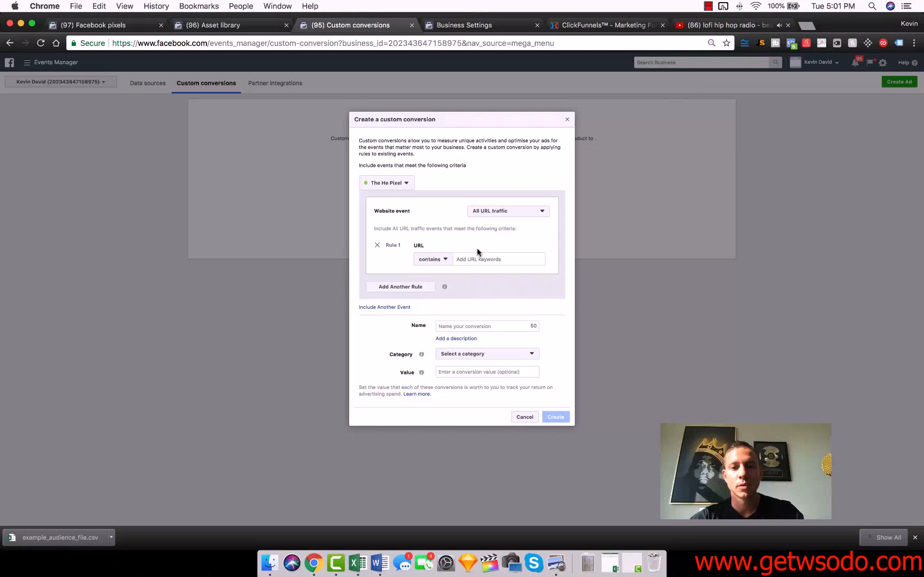
{"action": "left_click", "coordinate": [493, 261]}
{"action": "key", "text": "super+v"}
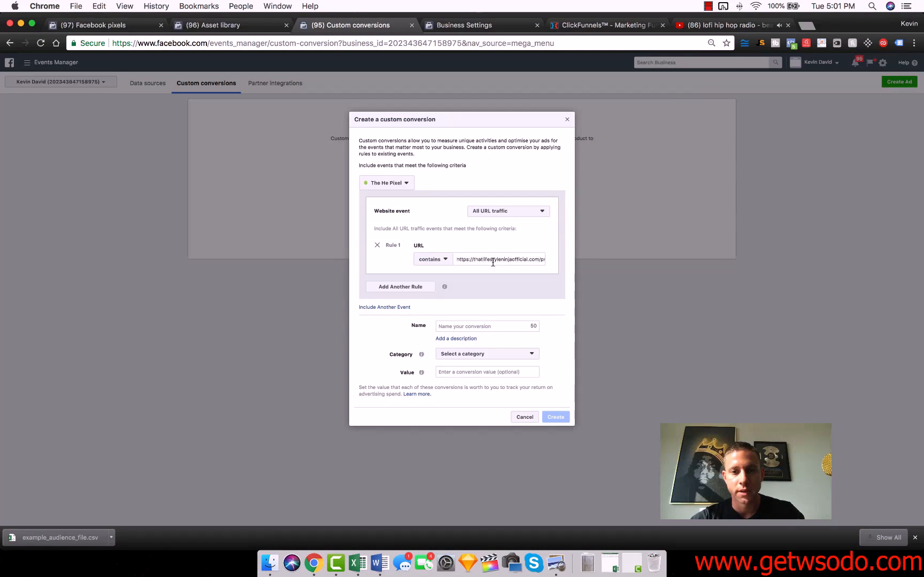
- Name the custom conversion "Amazon FBA Course Conversion" and assign it the Purchase category
{"action": "left_click", "coordinate": [473, 326]}
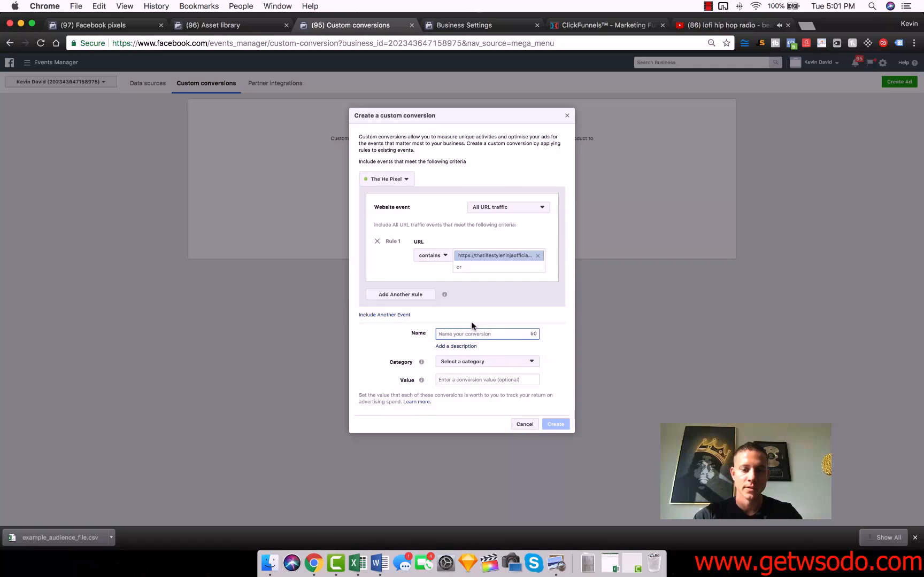
{"action": "type", "text": "Amazon FBA Course"}
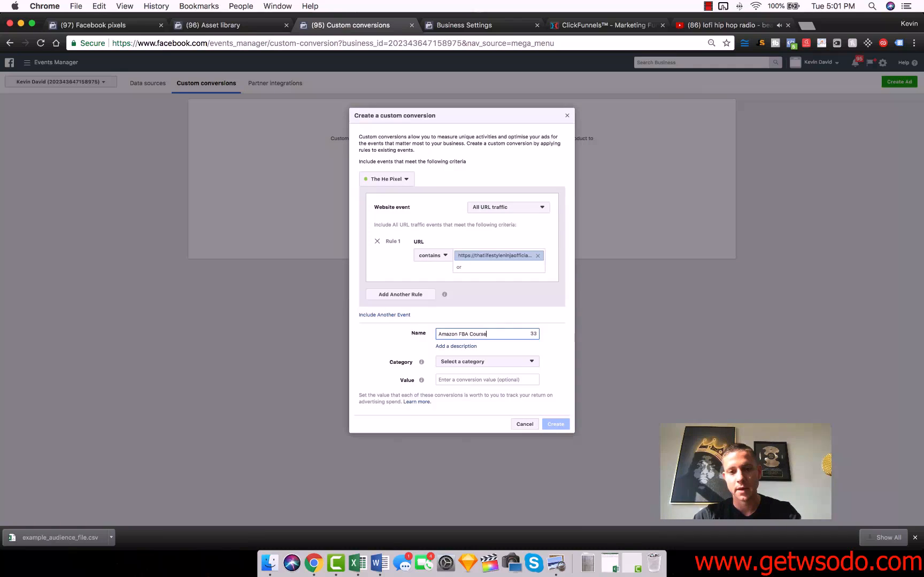
{"action": "type", "text": " Conversion"}
{"action": "left_click", "coordinate": [472, 358]}
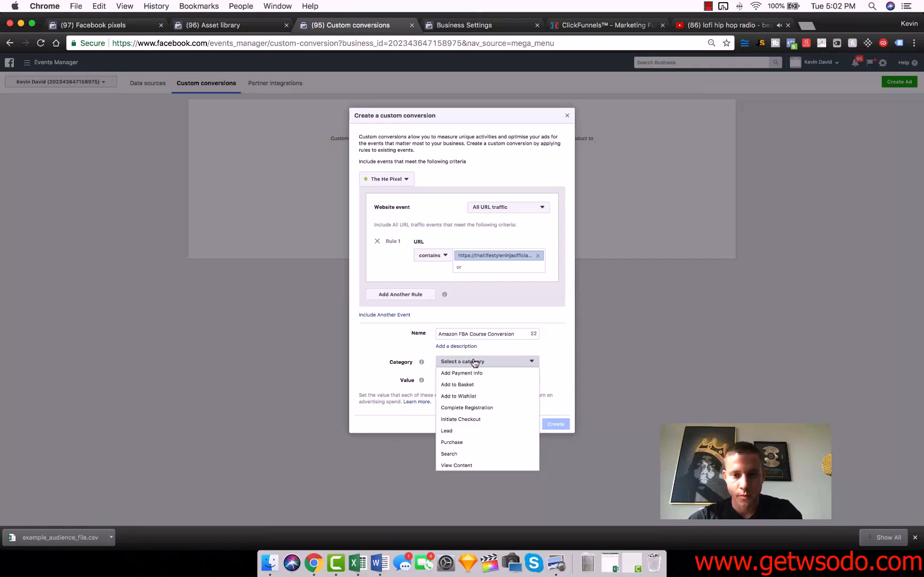
{"action": "left_click", "coordinate": [472, 441]}
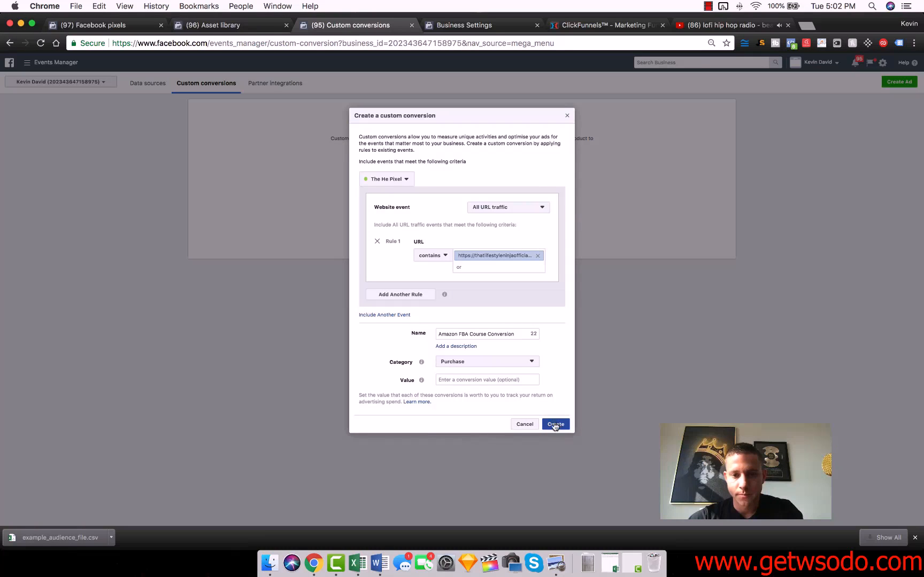
- Set the conversion value to 997, create the custom conversion and dismiss its confirmation and overview
{"action": "left_click", "coordinate": [494, 380]}
{"action": "type", "text": "997"}
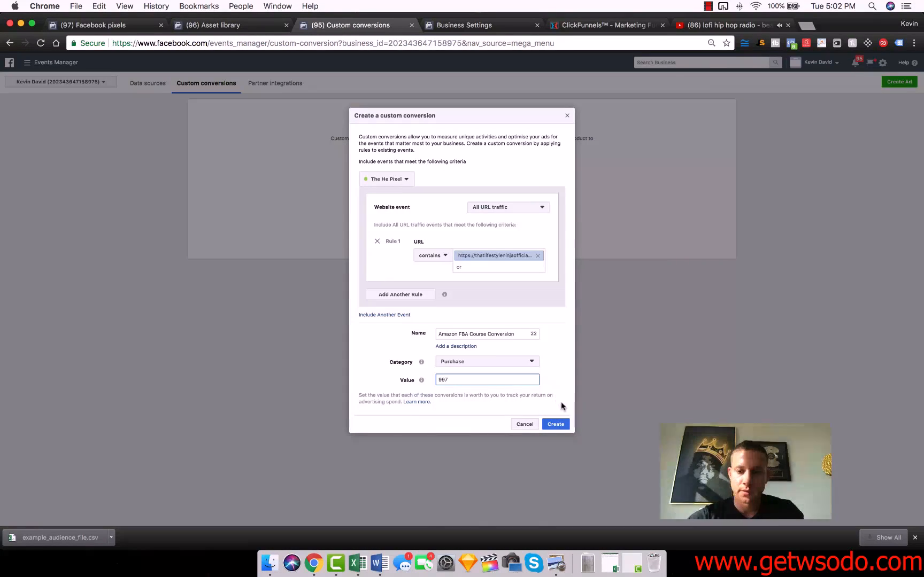
{"action": "left_click", "coordinate": [555, 424]}
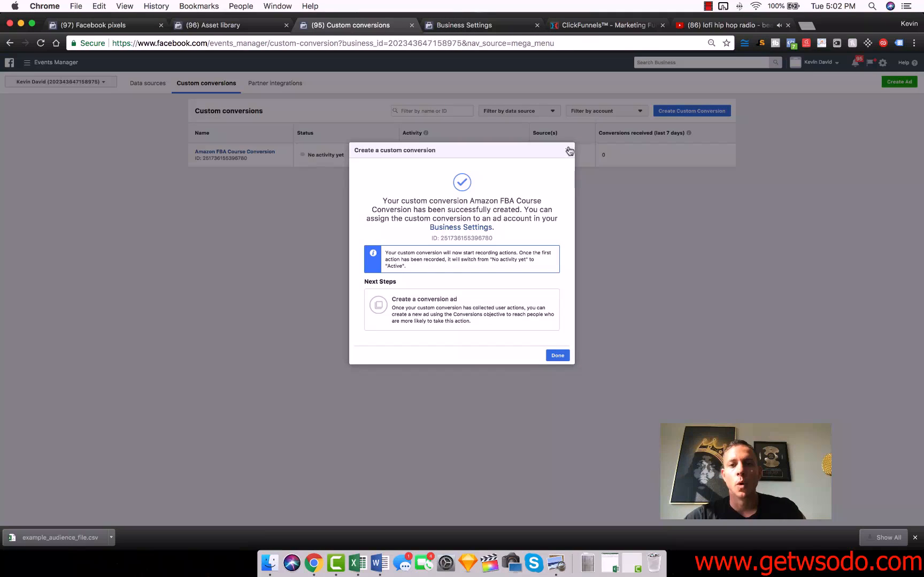
{"action": "left_click", "coordinate": [567, 152]}
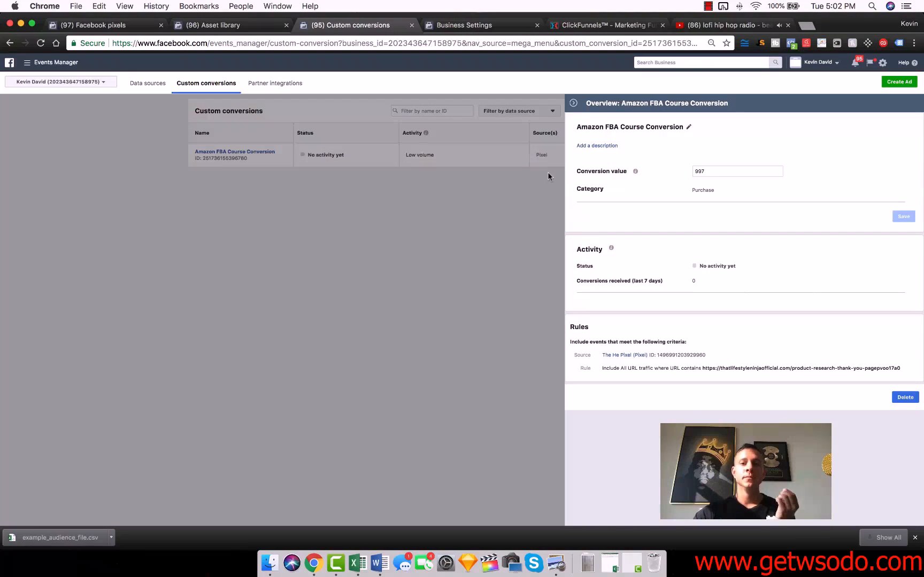
{"action": "left_click", "coordinate": [573, 104]}
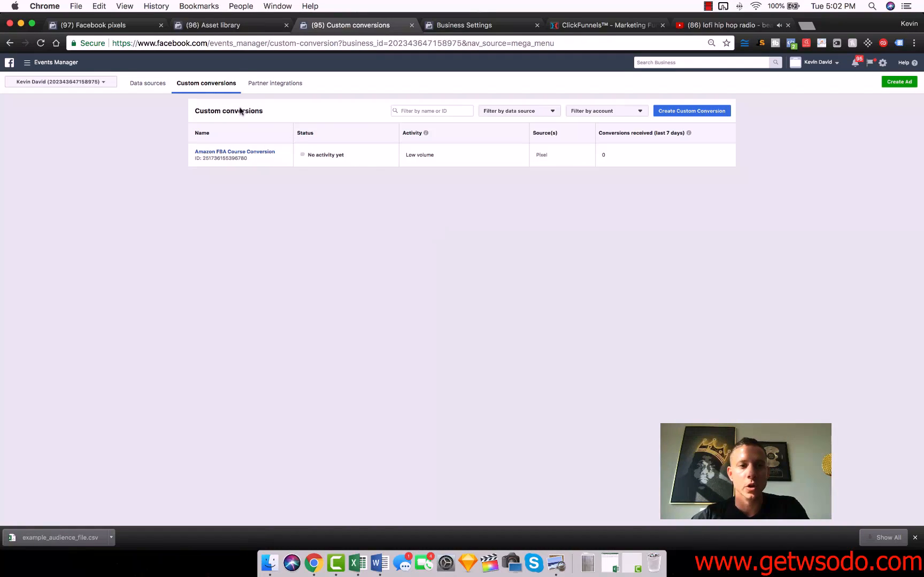
- Revisit the custom conversions page and close it to return to the pixel's details in Business Settings
{"action": "left_click", "coordinate": [27, 62]}
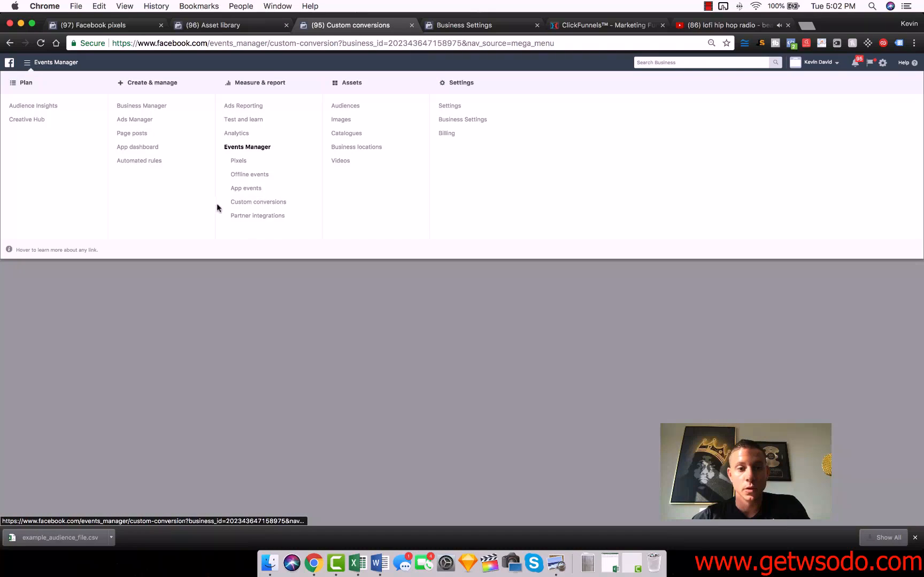
{"action": "left_click", "coordinate": [259, 202]}
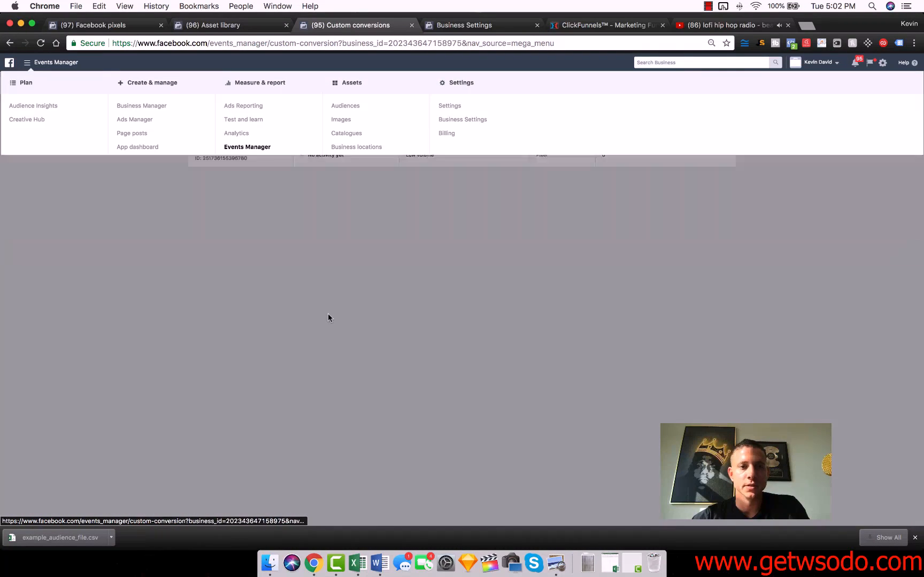
{"action": "left_click", "coordinate": [411, 25]}
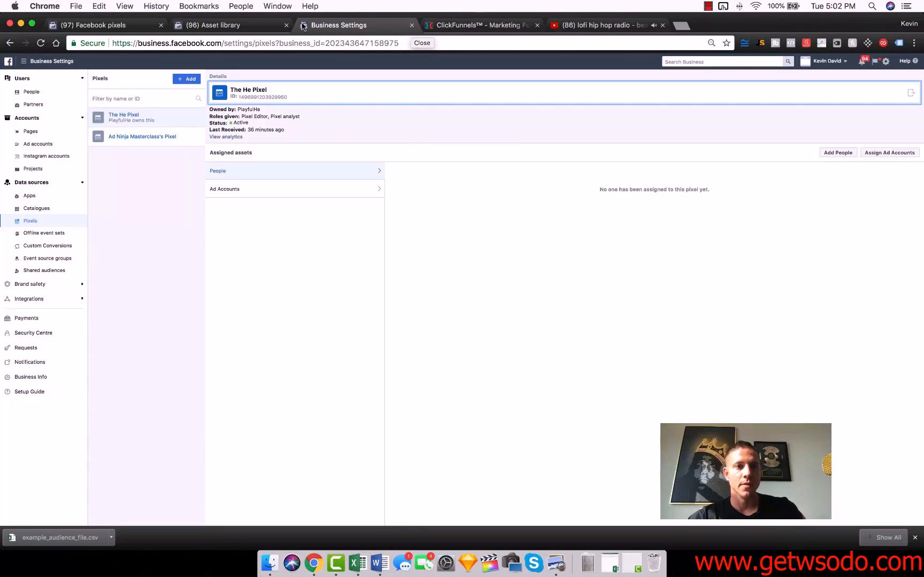
{"action": "left_click", "coordinate": [24, 62]}
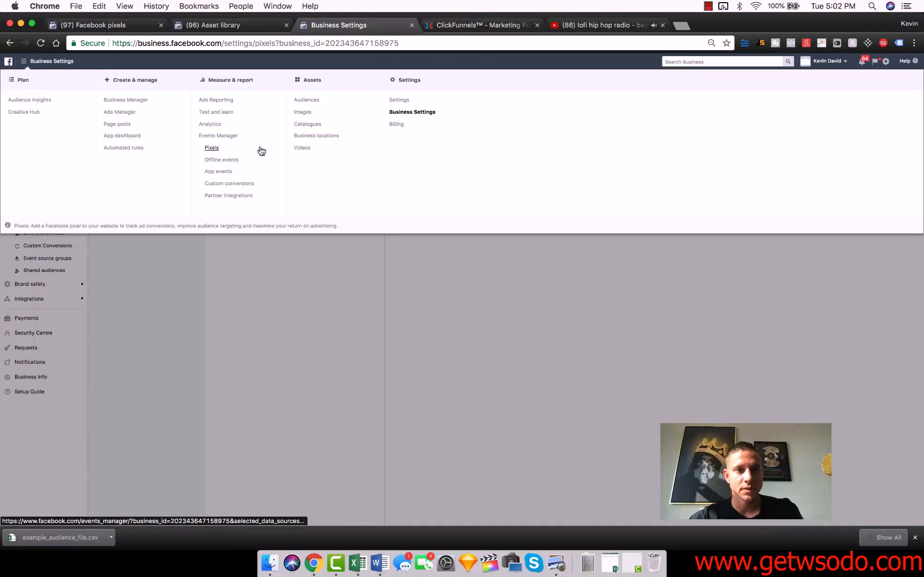
{"action": "left_click", "coordinate": [246, 326]}
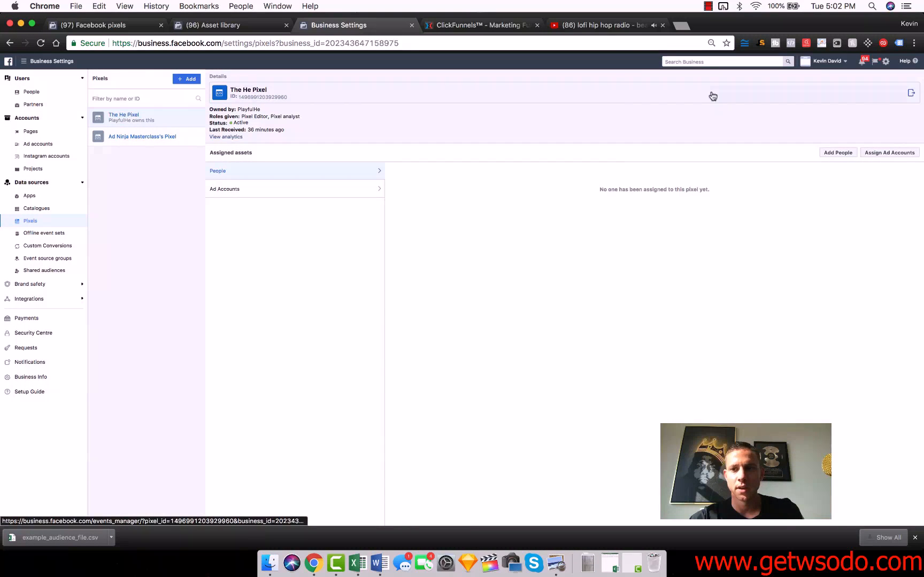
- Open The He Pixel in Events Manager, choose manual code installation and copy the full pixel base code
{"action": "left_click", "coordinate": [542, 96]}
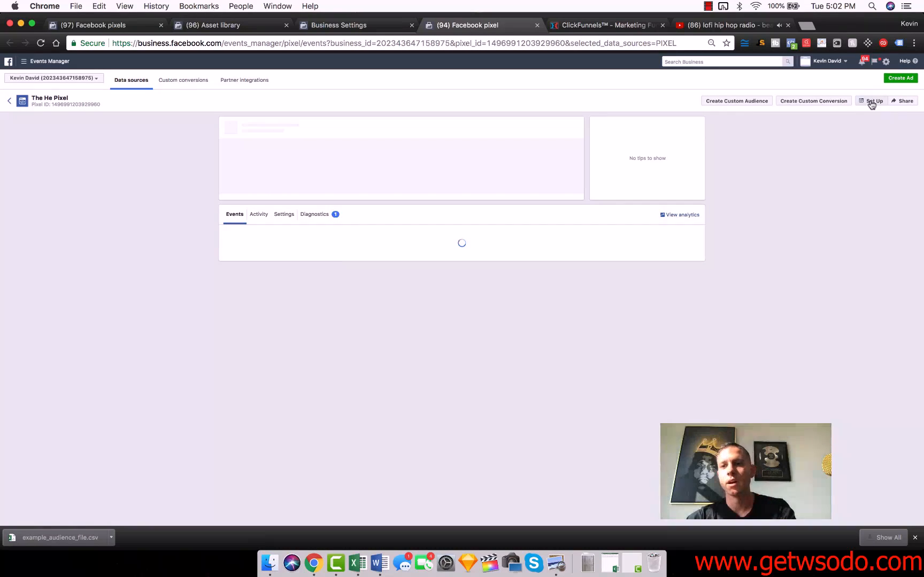
{"action": "left_click", "coordinate": [871, 102]}
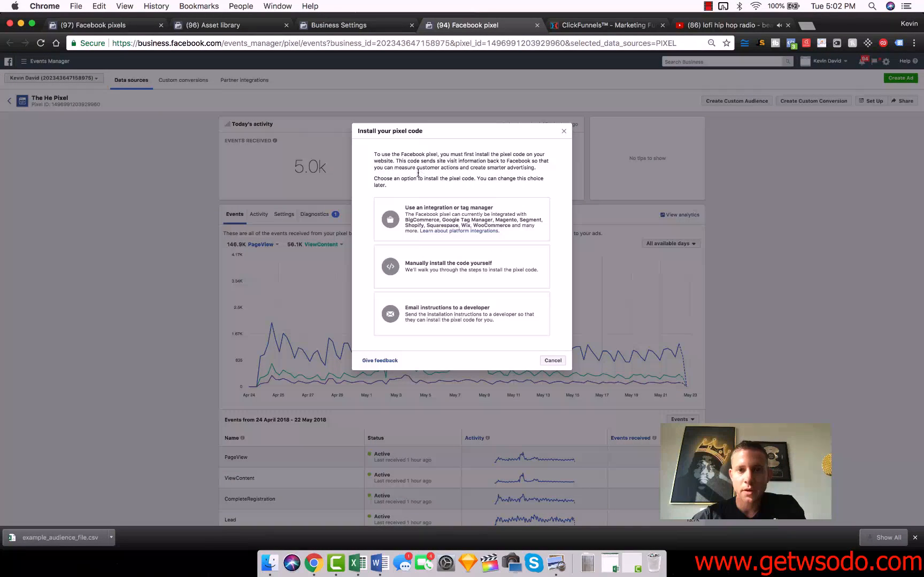
{"action": "left_click", "coordinate": [448, 263]}
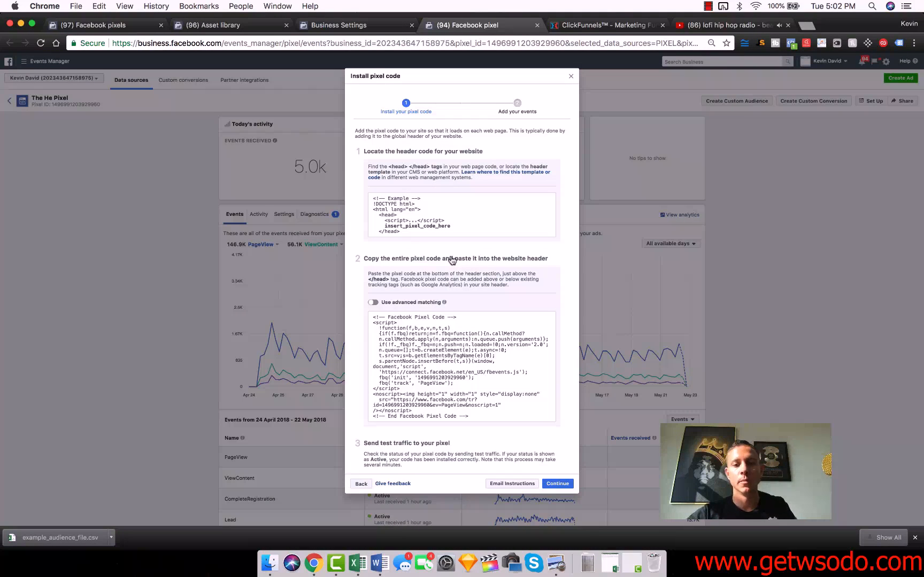
{"action": "left_click", "coordinate": [424, 378]}
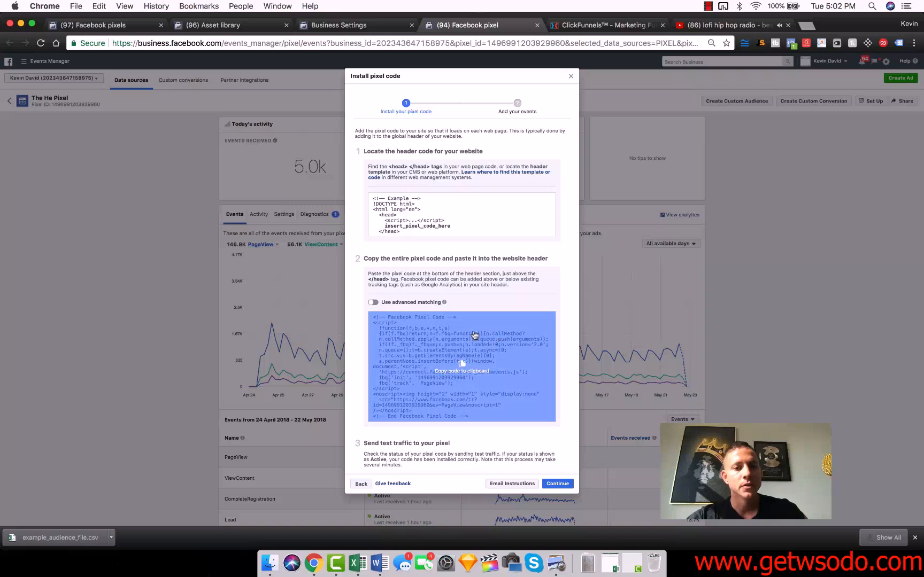
{"action": "left_click", "coordinate": [467, 351]}
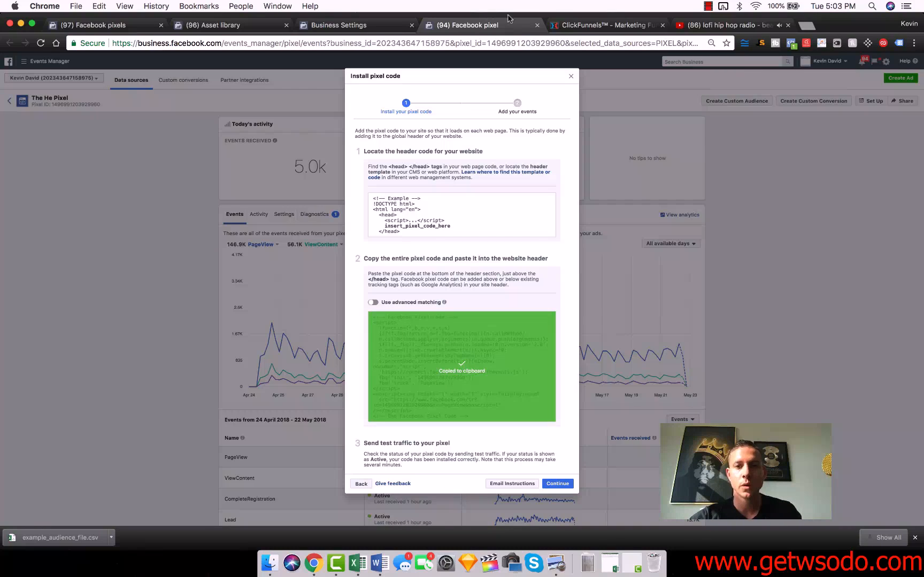
- Switch to ClickFunnels and replace the funnel-wide head tracking code in the funnel's settings with the copied Facebook pixel code
{"action": "left_click", "coordinate": [599, 25]}
{"action": "left_click", "coordinate": [693, 102]}
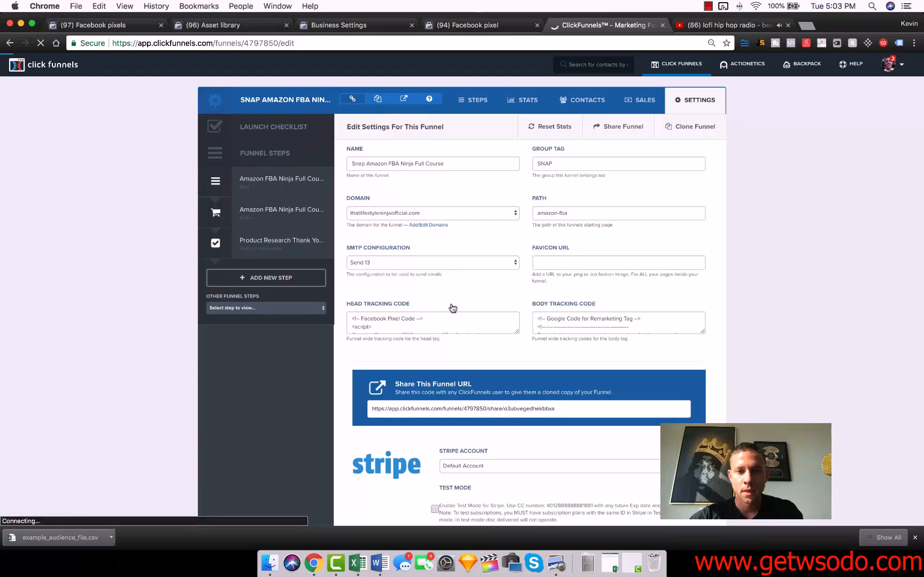
{"action": "left_click", "coordinate": [406, 321]}
{"action": "key", "text": "super+a"}
{"action": "key", "text": "super+v"}
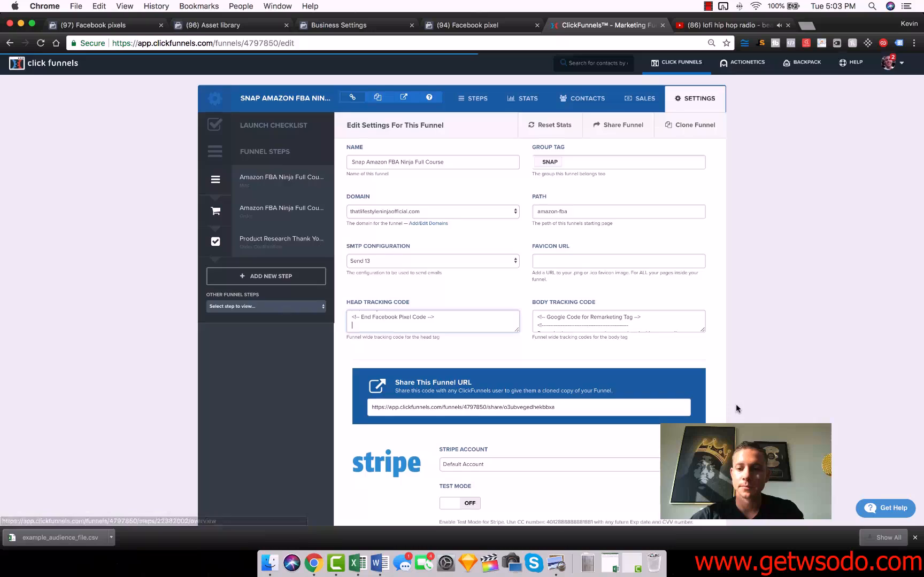
{"action": "scroll", "coordinate": [736, 404], "scroll_direction": "down", "scroll_amount": 17}
{"action": "left_click", "coordinate": [656, 460]}
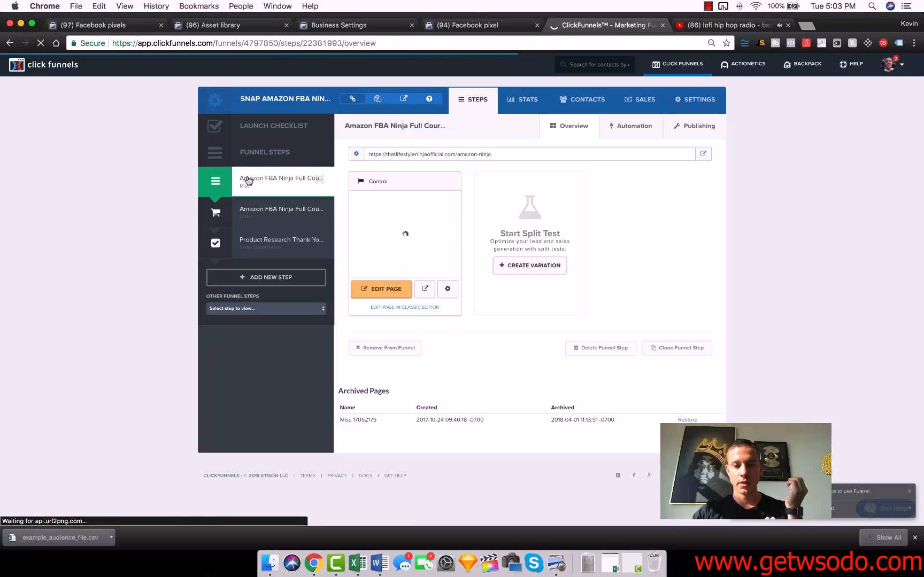
- Return to The He Pixel's setup, restart manual code installation, continue to the event list and turn on the Purchase event
{"action": "left_click", "coordinate": [273, 241]}
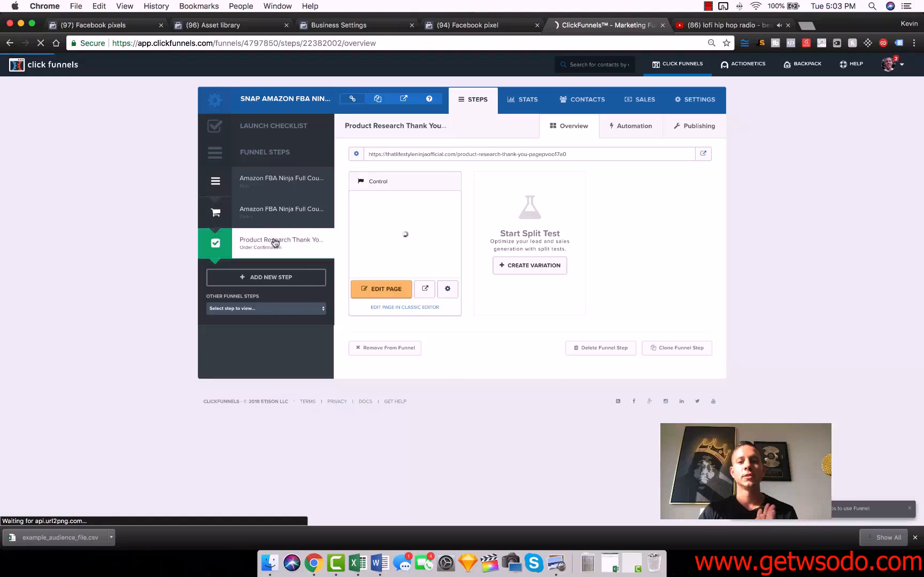
{"action": "left_click", "coordinate": [465, 25]}
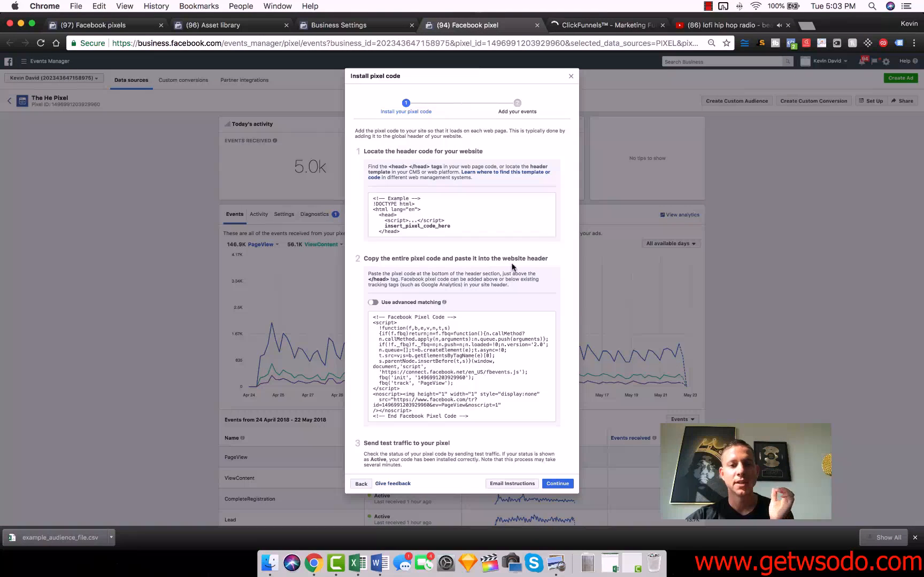
{"action": "left_click", "coordinate": [474, 317]}
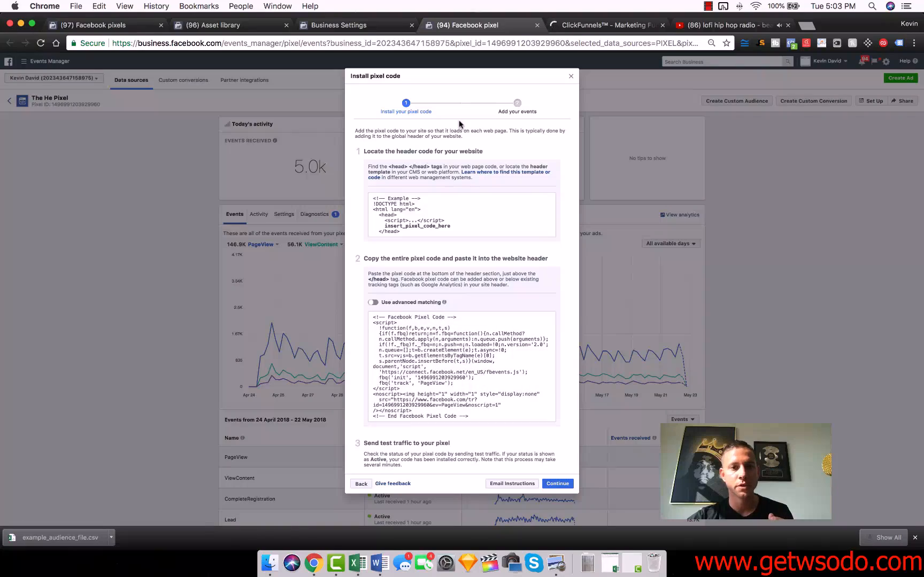
{"action": "left_click", "coordinate": [571, 75]}
{"action": "left_click", "coordinate": [880, 105]}
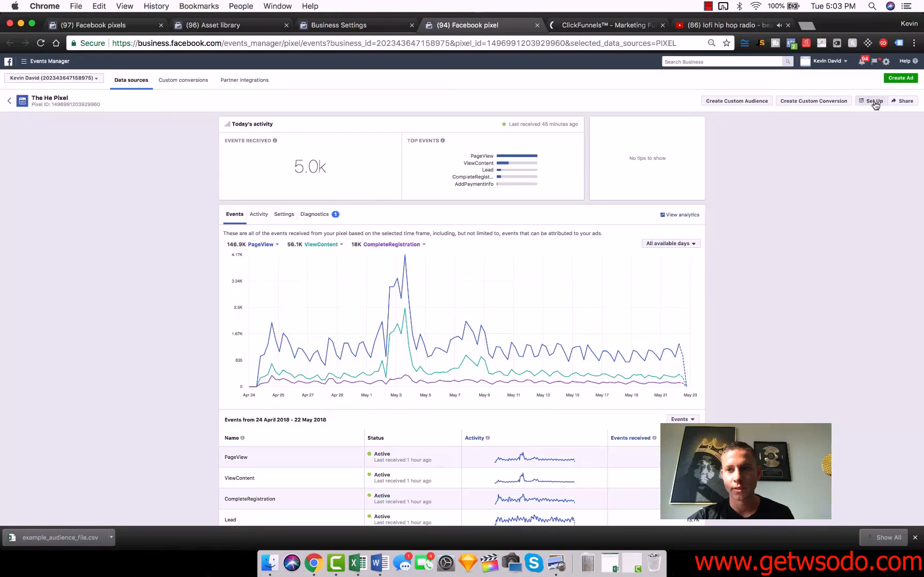
{"action": "left_click", "coordinate": [522, 283]}
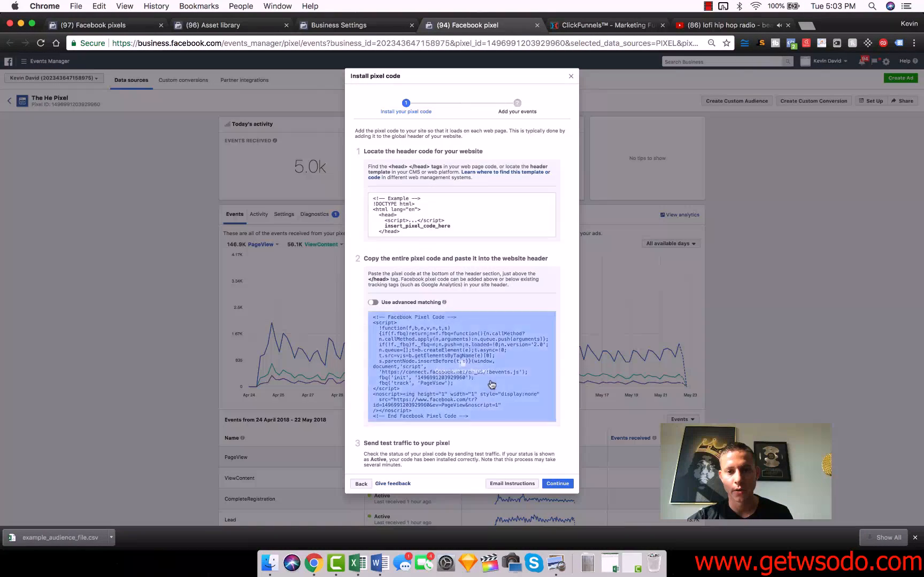
{"action": "left_click", "coordinate": [557, 484]}
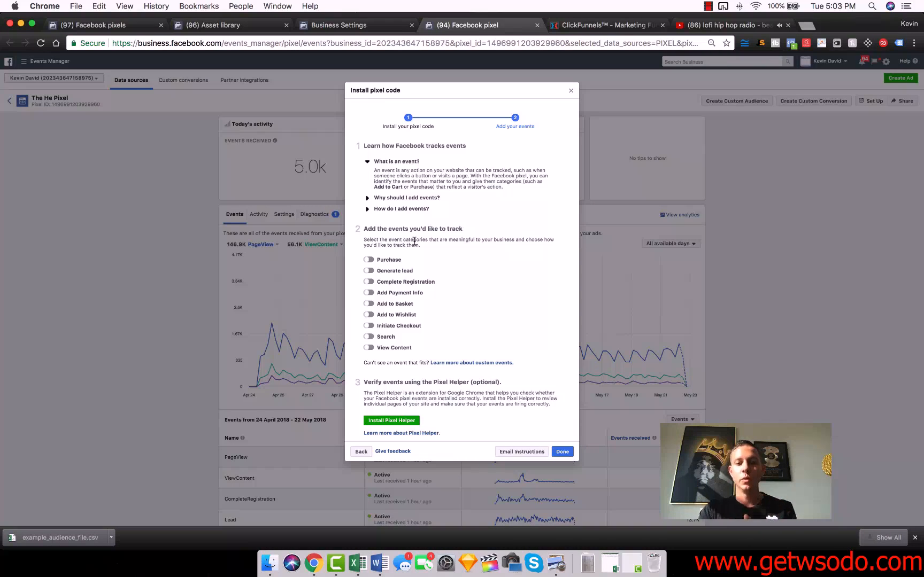
{"action": "left_click", "coordinate": [369, 260]}
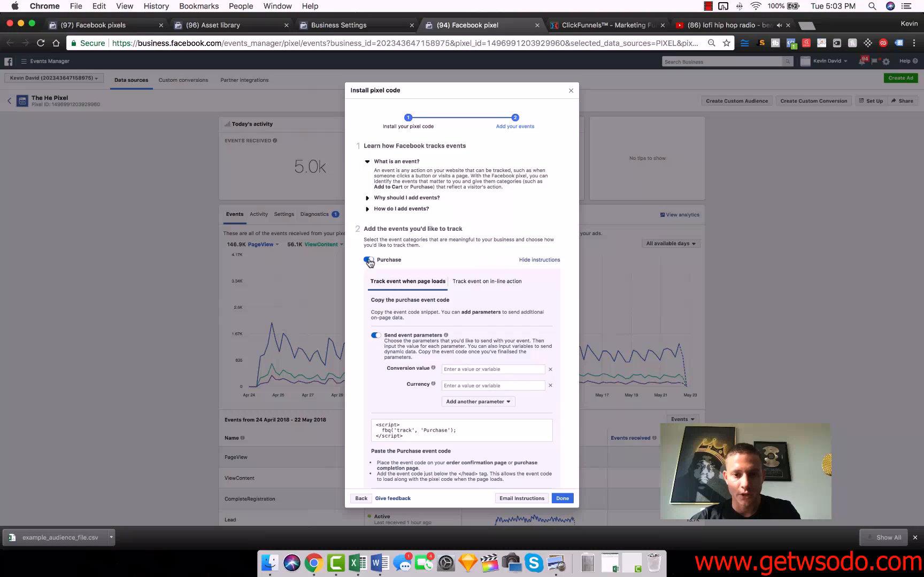
- Set the Purchase event's conversion value to 997 and currency to USD, and copy the resulting event code
{"action": "left_click", "coordinate": [458, 369]}
{"action": "type", "text": "997"}
{"action": "left_click", "coordinate": [472, 384]}
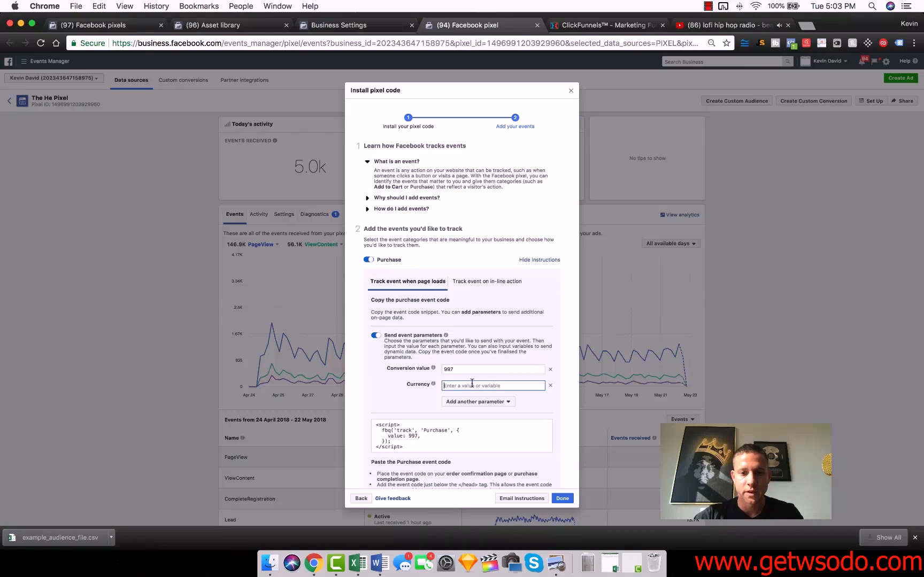
{"action": "type", "text": "USD"}
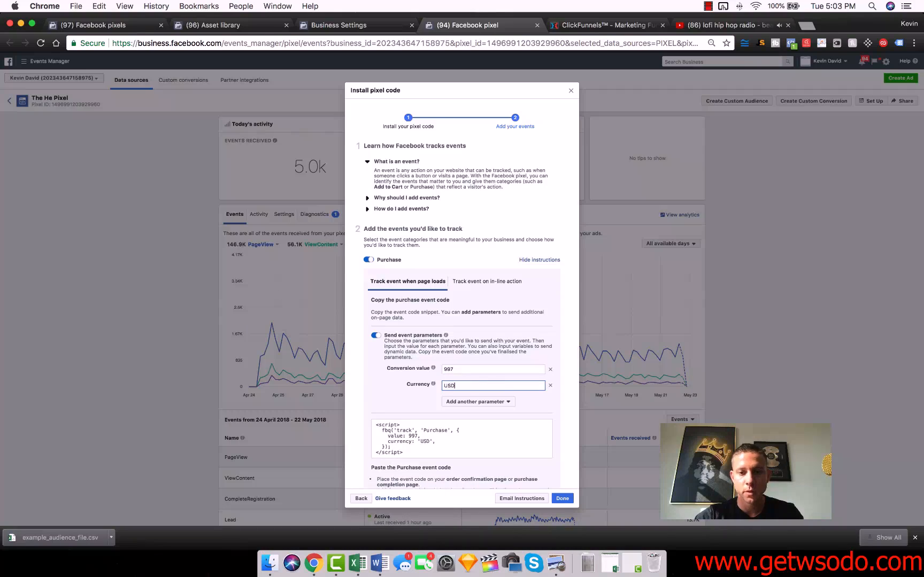
{"action": "left_click", "coordinate": [411, 437]}
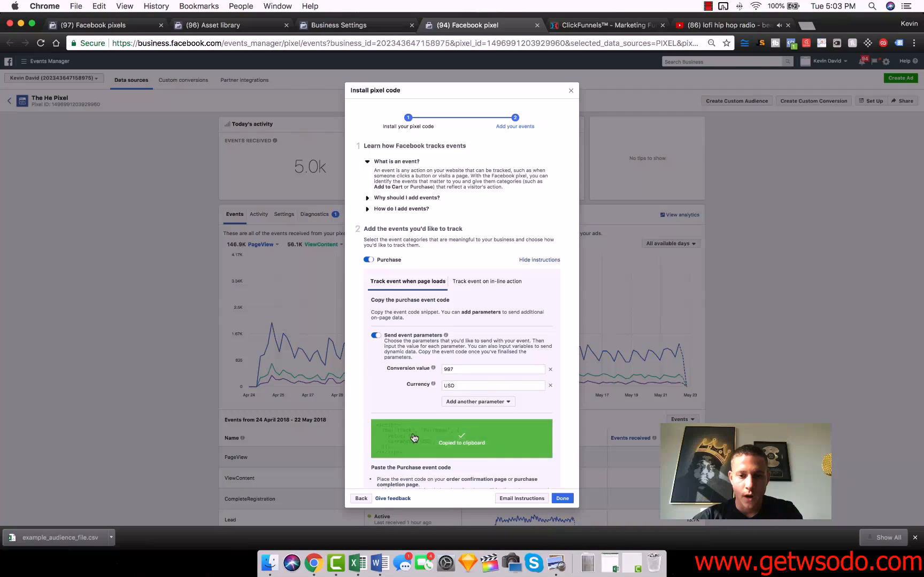
- Switch to ClickFunnels, add the copied Purchase code to the Product Research Thank You page's header tracking code, save the page and exit its editor
{"action": "left_click", "coordinate": [587, 26]}
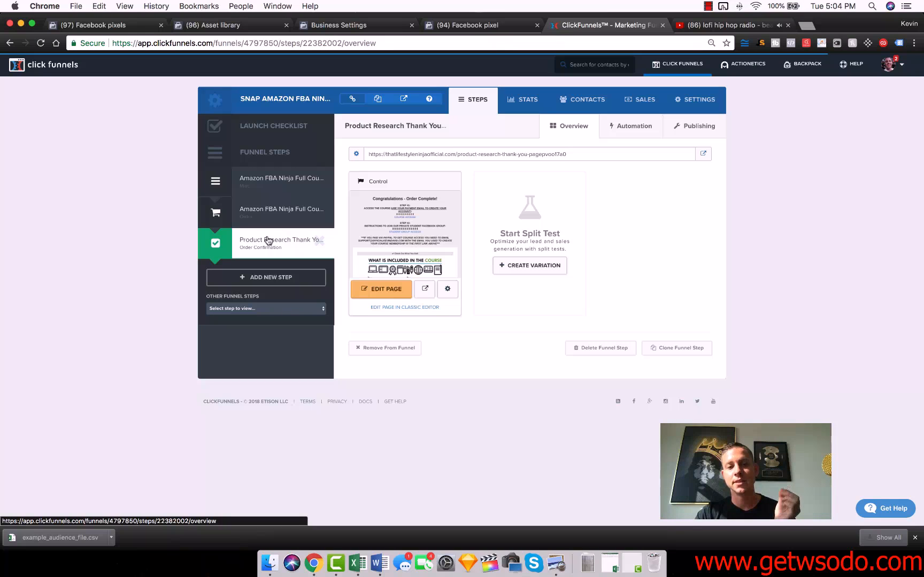
{"action": "left_click", "coordinate": [368, 290]}
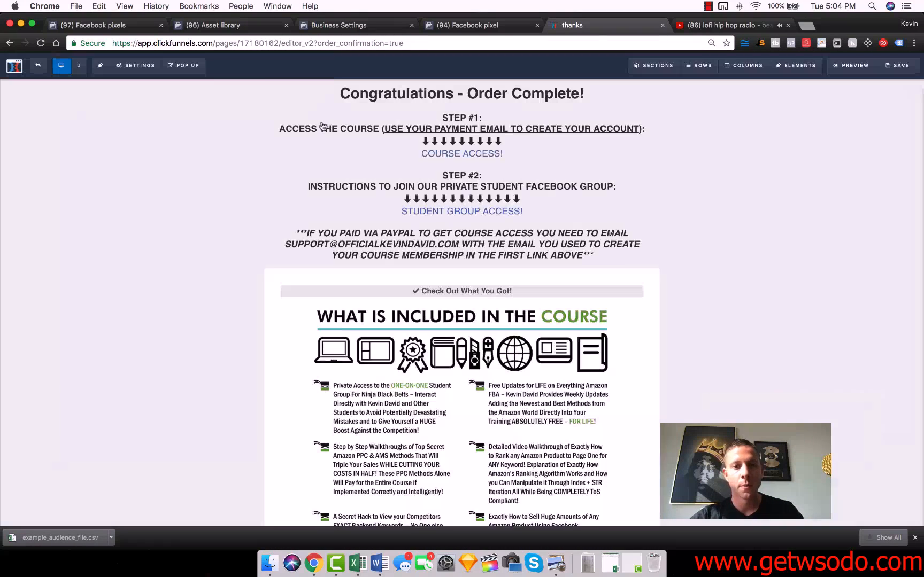
{"action": "mouse_move", "coordinate": [135, 74]}
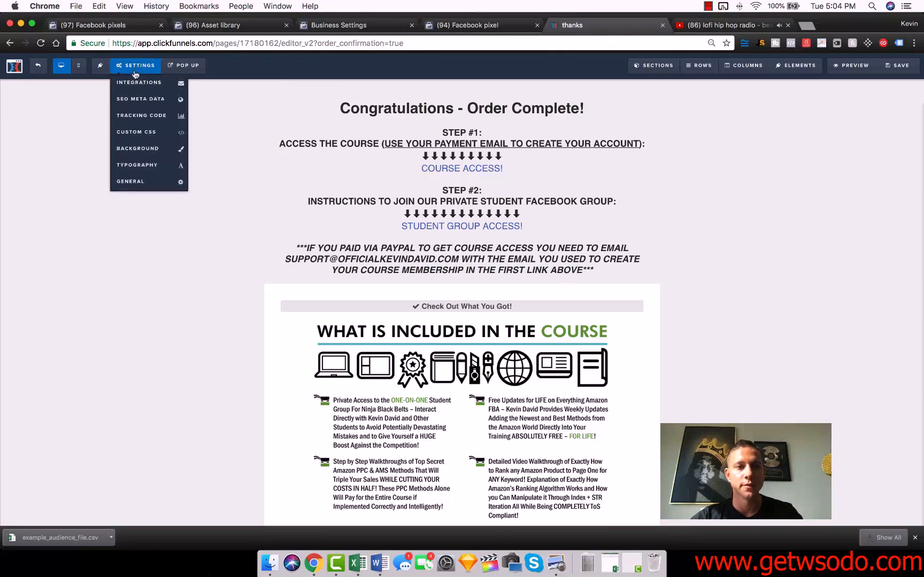
{"action": "left_click", "coordinate": [157, 116]}
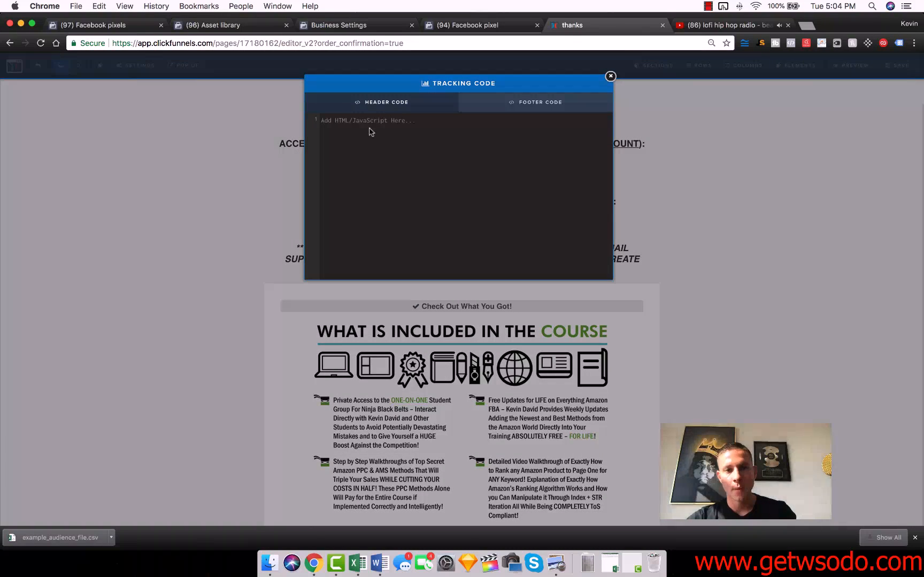
{"action": "left_click", "coordinate": [371, 132]}
{"action": "type", "text": "<script>   fbq('track', 'Purchase', {     value: 997,     currency: 'USD',   }); </script>"}
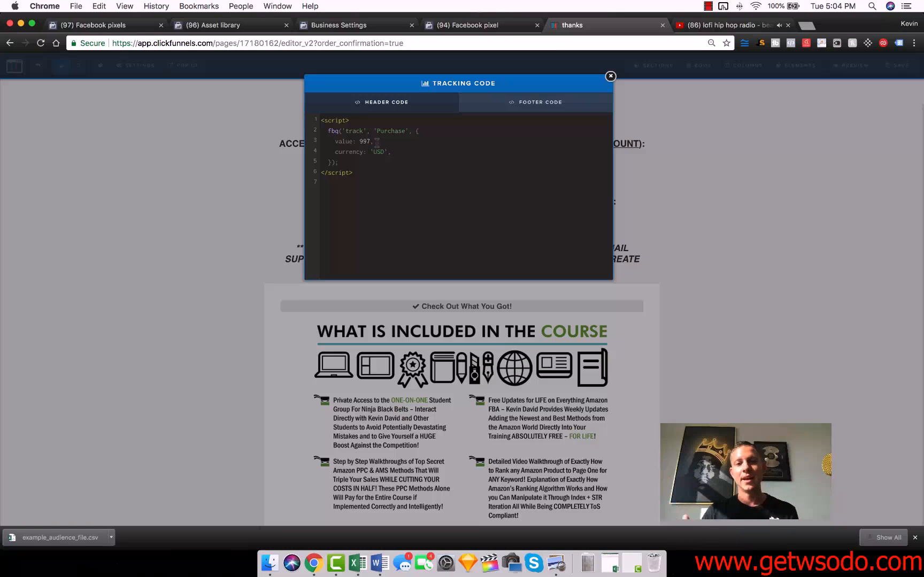
{"action": "left_click", "coordinate": [610, 76]}
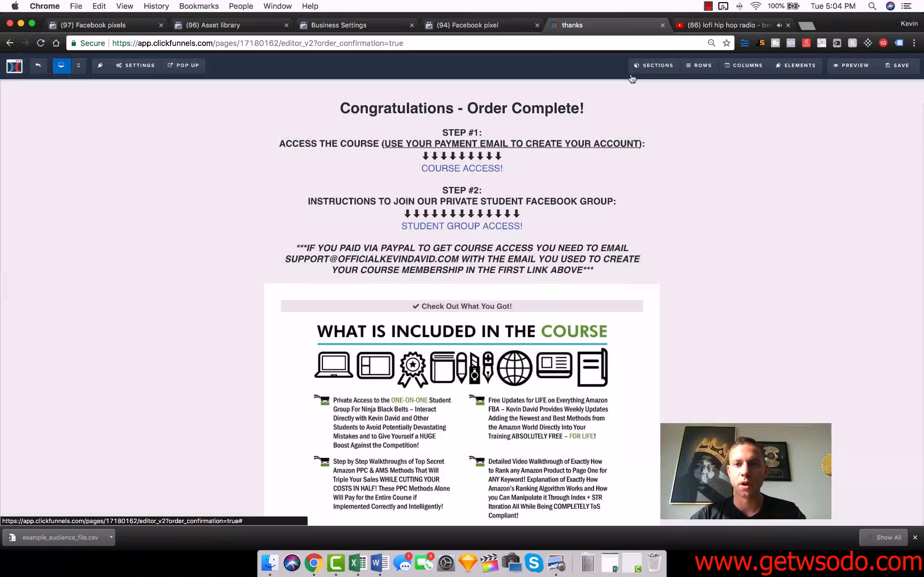
{"action": "left_click", "coordinate": [900, 66]}
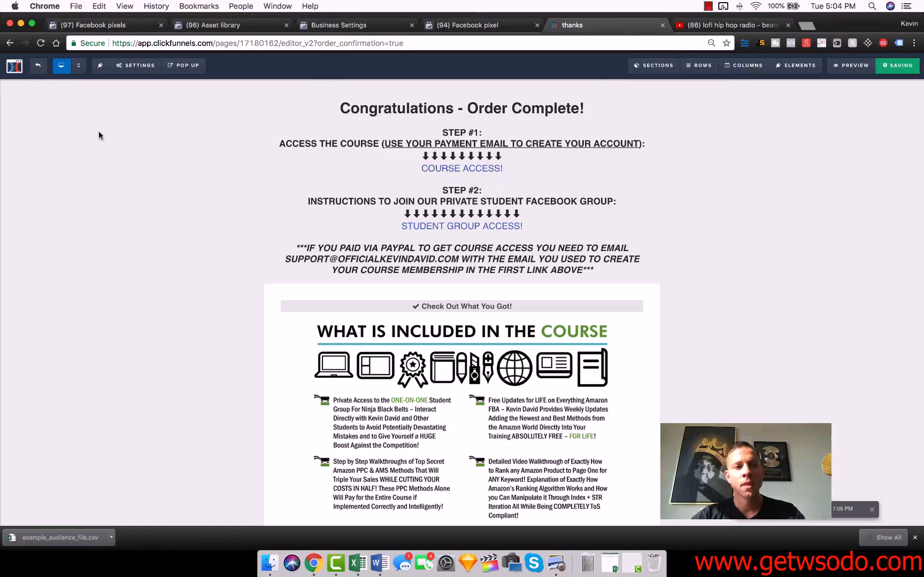
{"action": "left_click", "coordinate": [36, 67]}
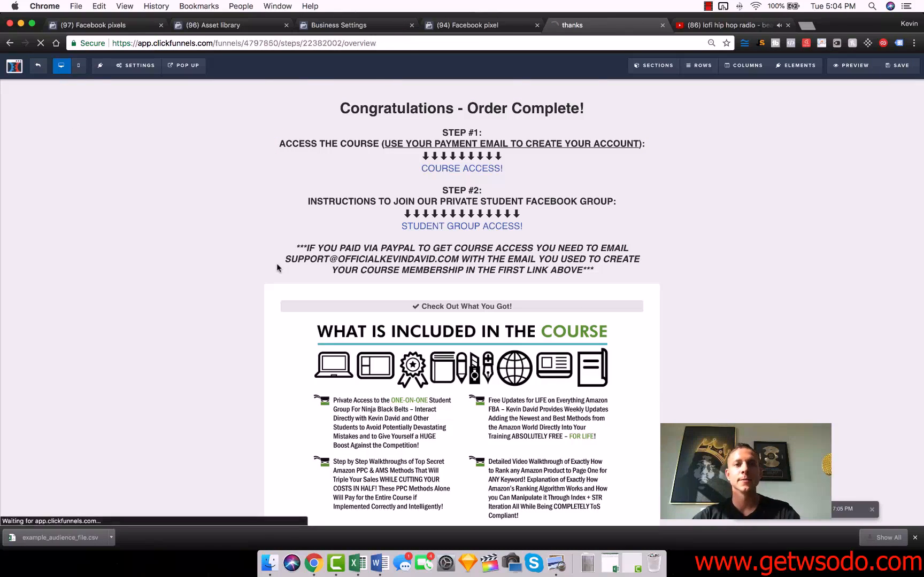
- Return to the Facebook pixel's event list, replace the Purchase selection with Add Payment Info and copy the AddPaymentInfo event code
{"action": "left_click", "coordinate": [468, 25]}
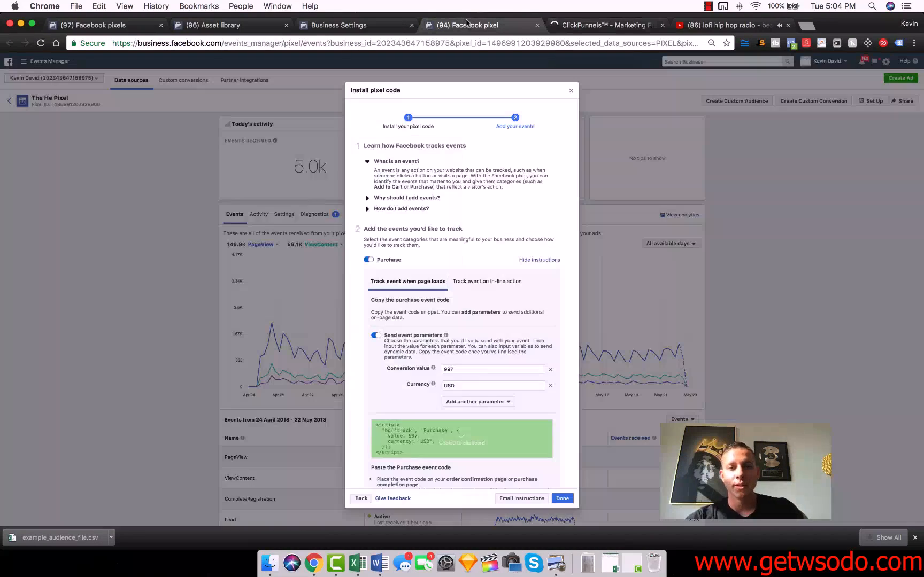
{"action": "left_click", "coordinate": [369, 260]}
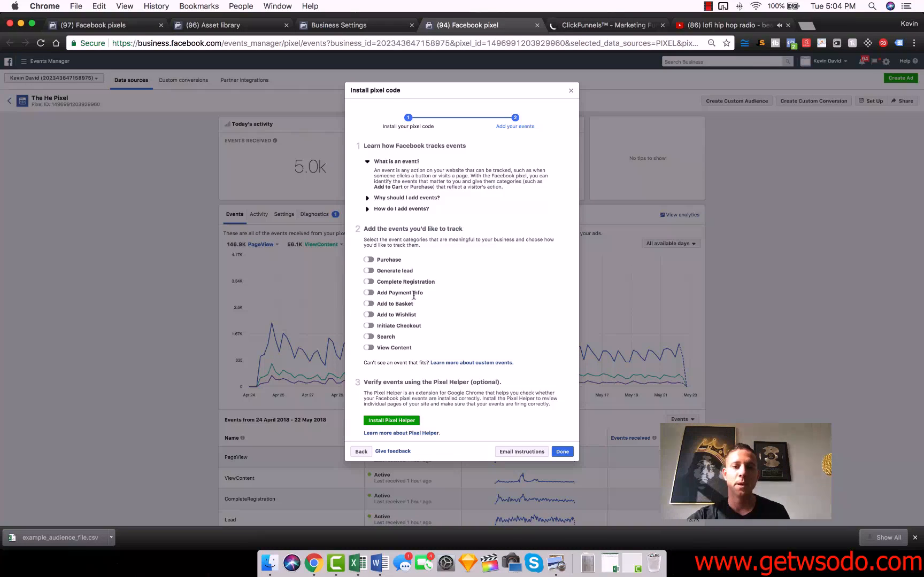
{"action": "left_click", "coordinate": [369, 293]}
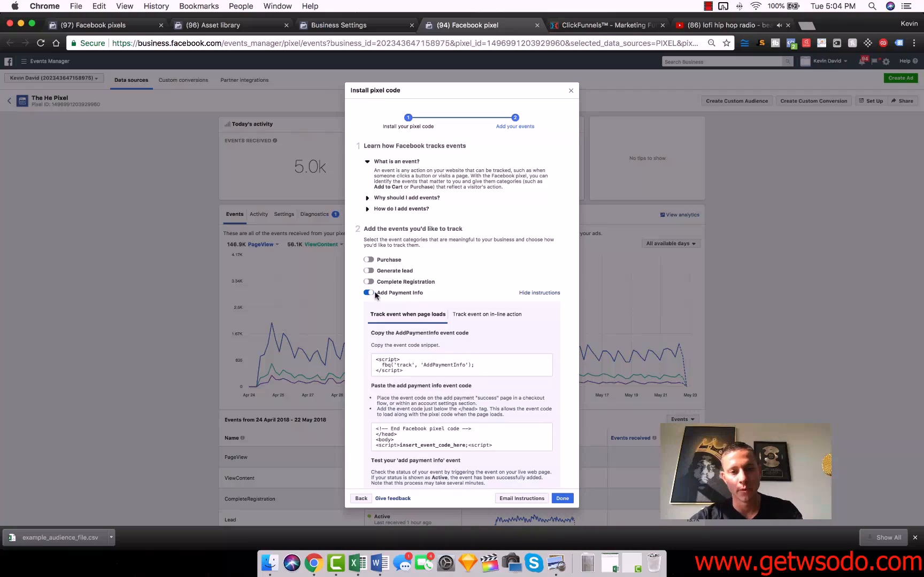
{"action": "left_click", "coordinate": [469, 359]}
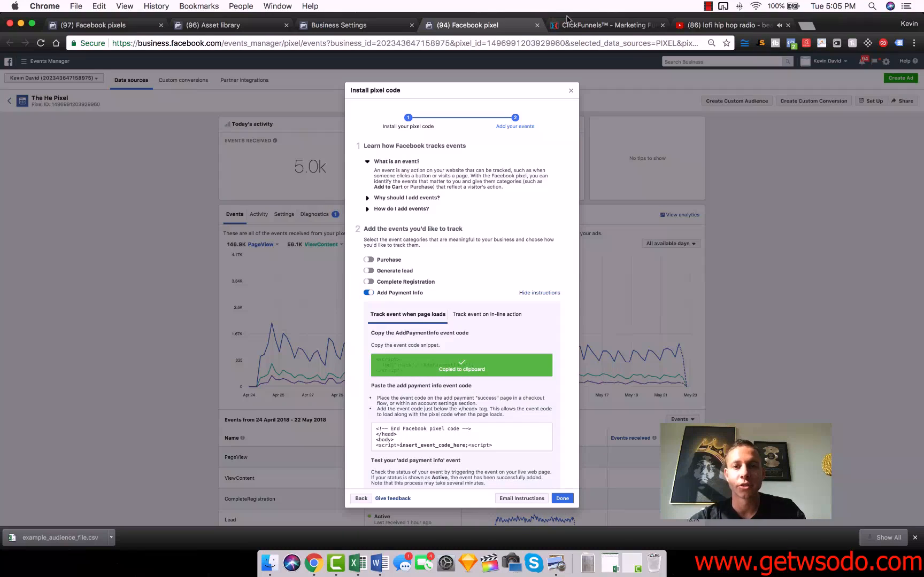
- Open the Amazon FBA Ninja order step's control page in the ClickFunnels editor, and copy the AddPaymentInfo code again from Facebook
{"action": "left_click", "coordinate": [593, 27]}
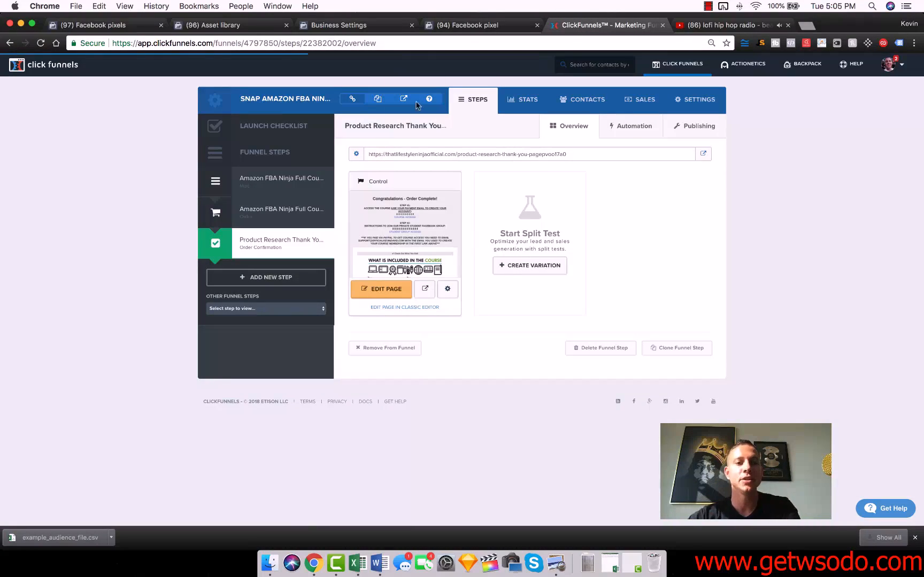
{"action": "left_click", "coordinate": [256, 211]}
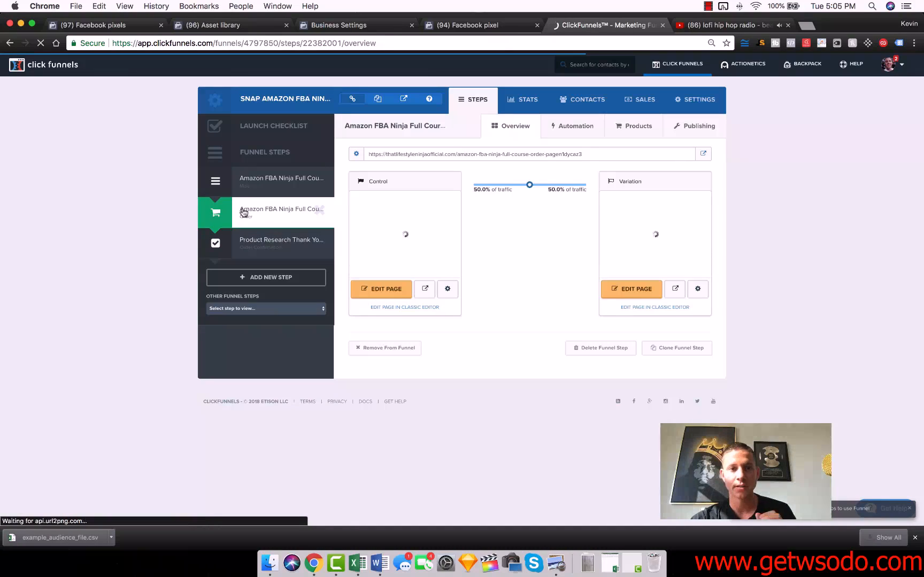
{"action": "left_click", "coordinate": [370, 289]}
{"action": "left_click", "coordinate": [467, 25]}
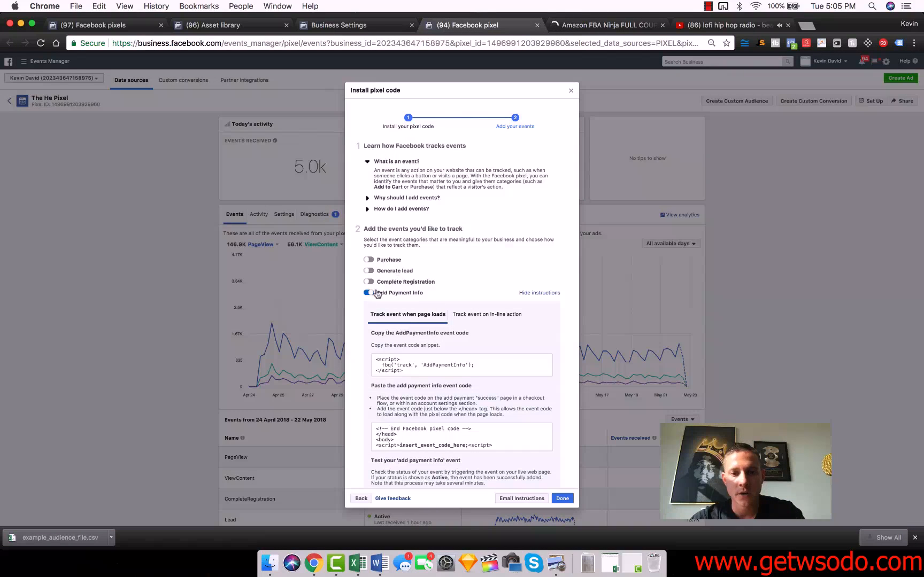
{"action": "left_click", "coordinate": [405, 366]}
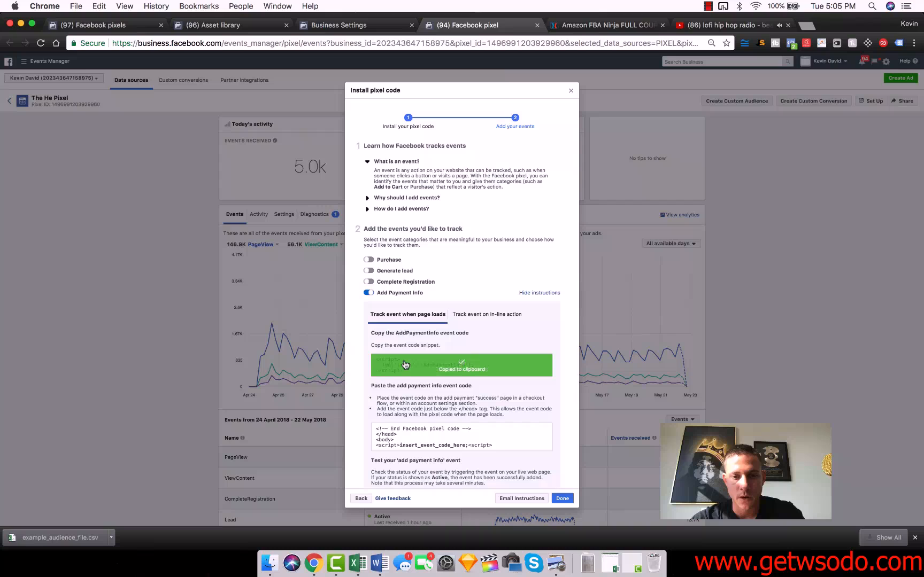
- Replace the AddPaymentInfo script at the start of the ClickFunnels order page's header tracking code with the copied snippet
{"action": "left_click", "coordinate": [604, 25]}
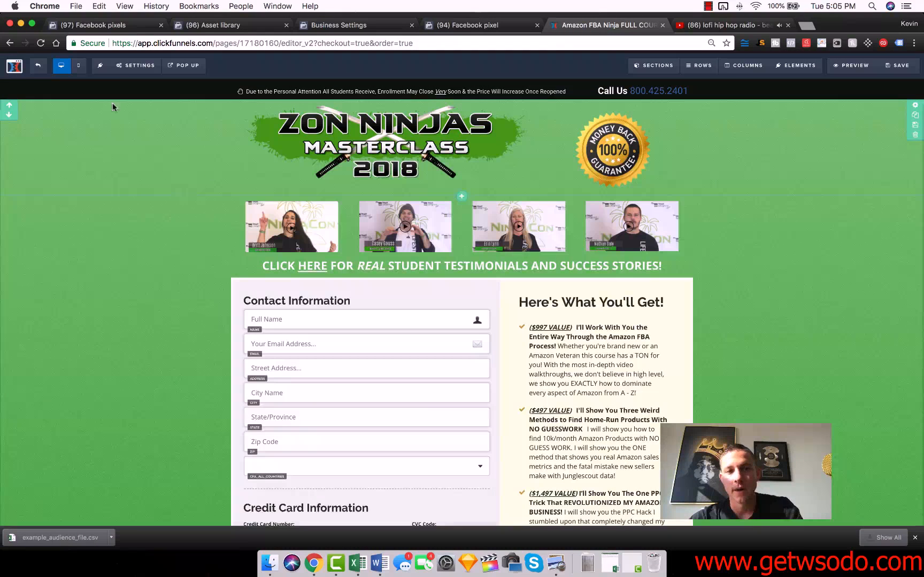
{"action": "mouse_move", "coordinate": [135, 65]}
{"action": "left_click", "coordinate": [140, 115]}
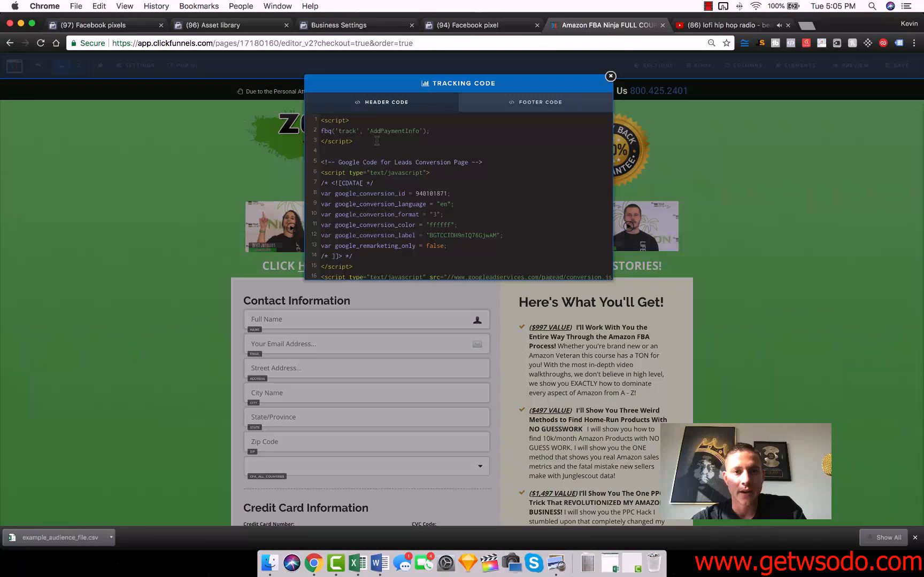
{"action": "left_click_drag", "start_coordinate": [385, 140], "coordinate": [271, 120]}
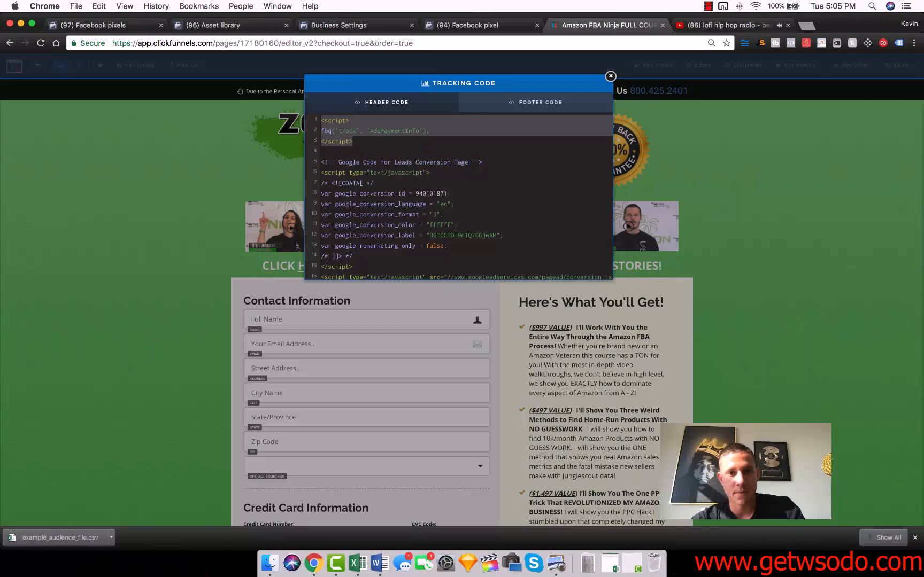
{"action": "key", "text": "super+v"}
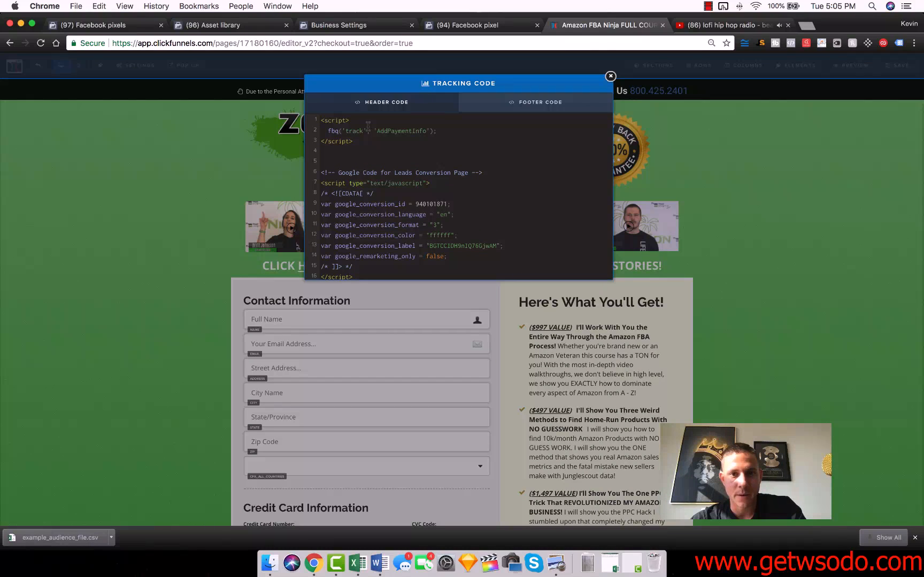
{"action": "left_click", "coordinate": [611, 77]}
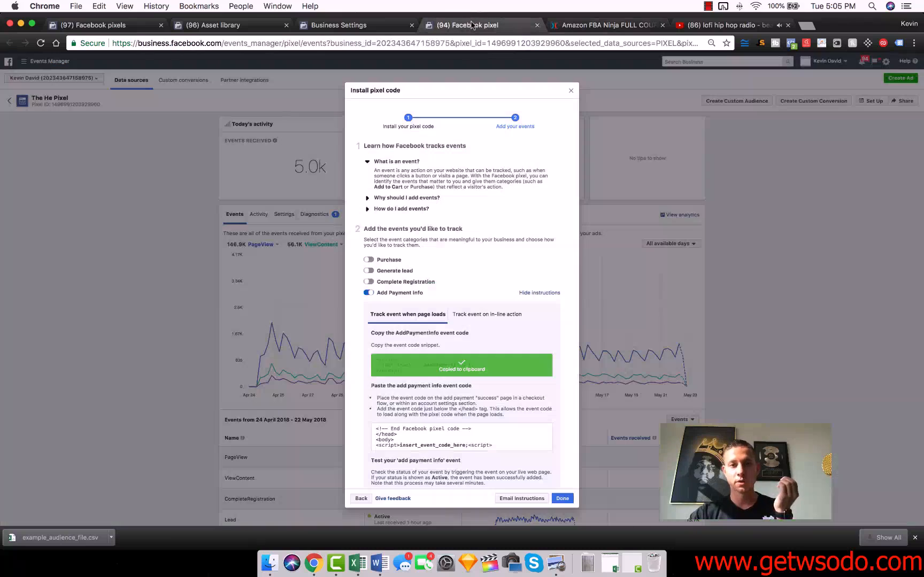
- Return to the Facebook pixel setup, turn off Add Payment Info, and restart manual code installation to show the pixel base code
{"action": "left_click", "coordinate": [473, 24]}
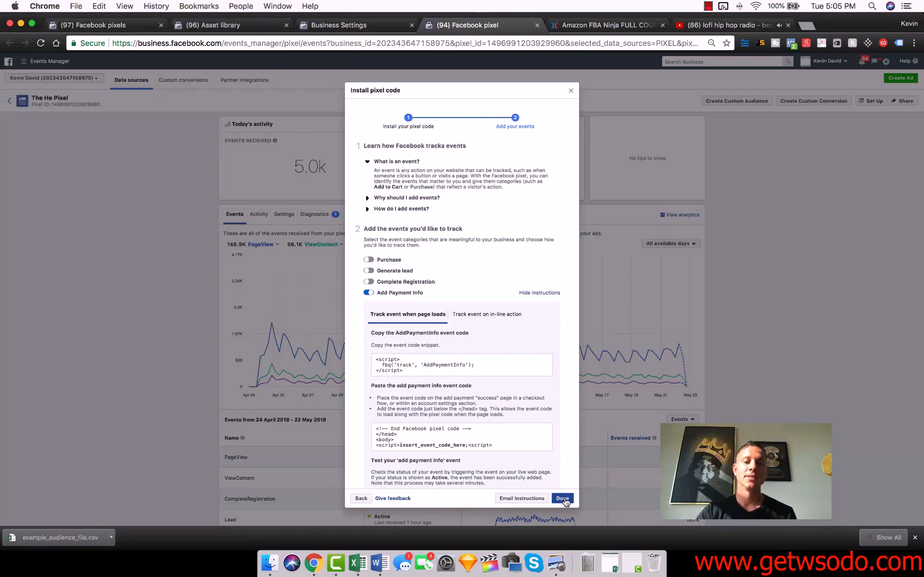
{"action": "mouse_move", "coordinate": [414, 361]}
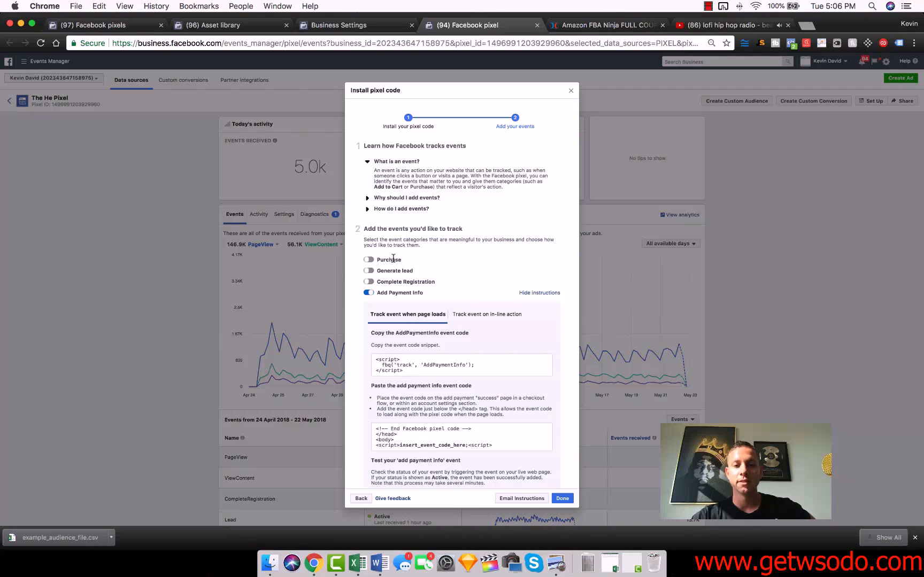
{"action": "left_click", "coordinate": [368, 293]}
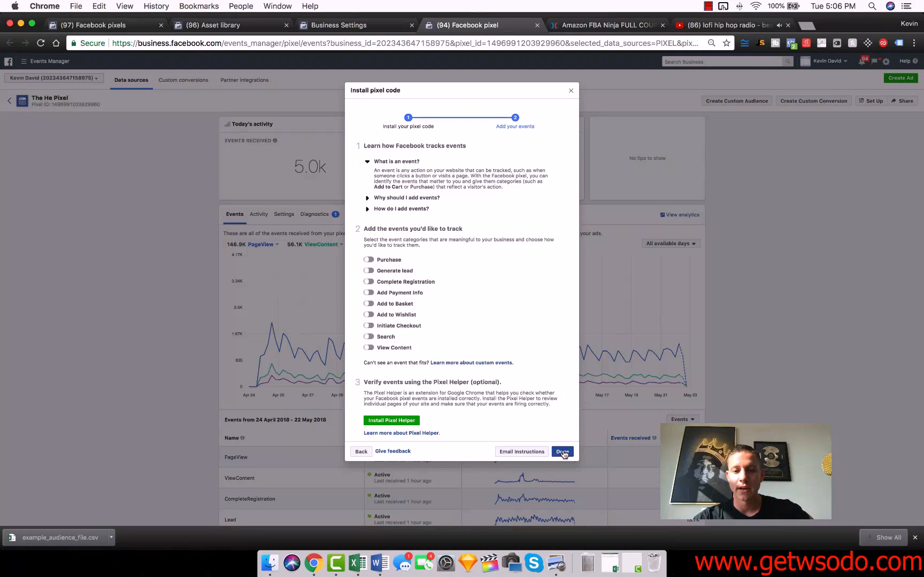
{"action": "left_click", "coordinate": [361, 452]}
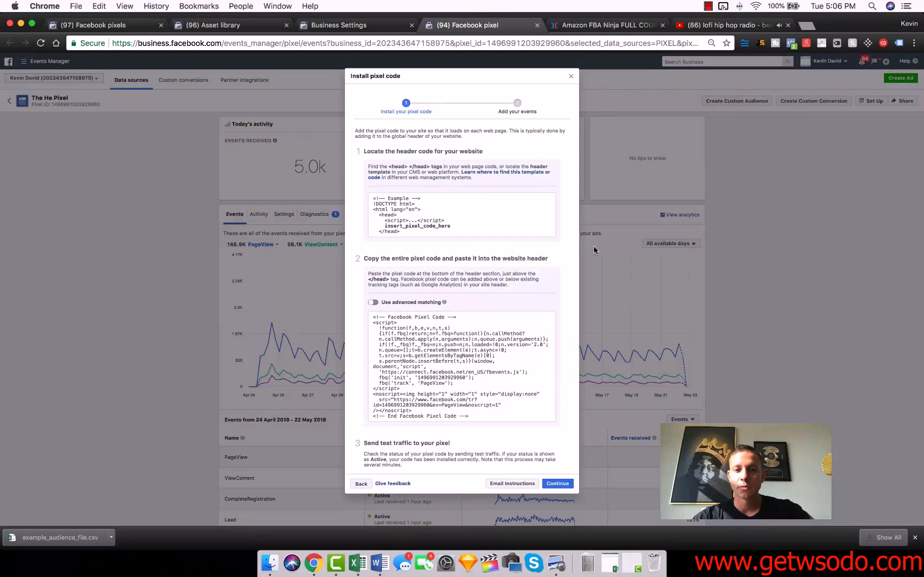
{"action": "left_click", "coordinate": [572, 78]}
{"action": "left_click", "coordinate": [871, 100]}
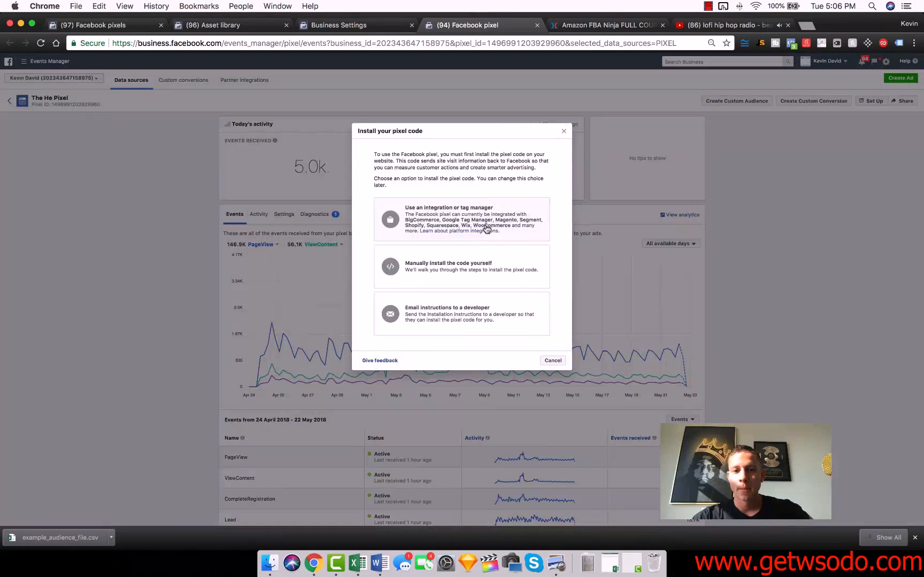
{"action": "left_click", "coordinate": [449, 270]}
{"action": "mouse_move", "coordinate": [449, 384]}
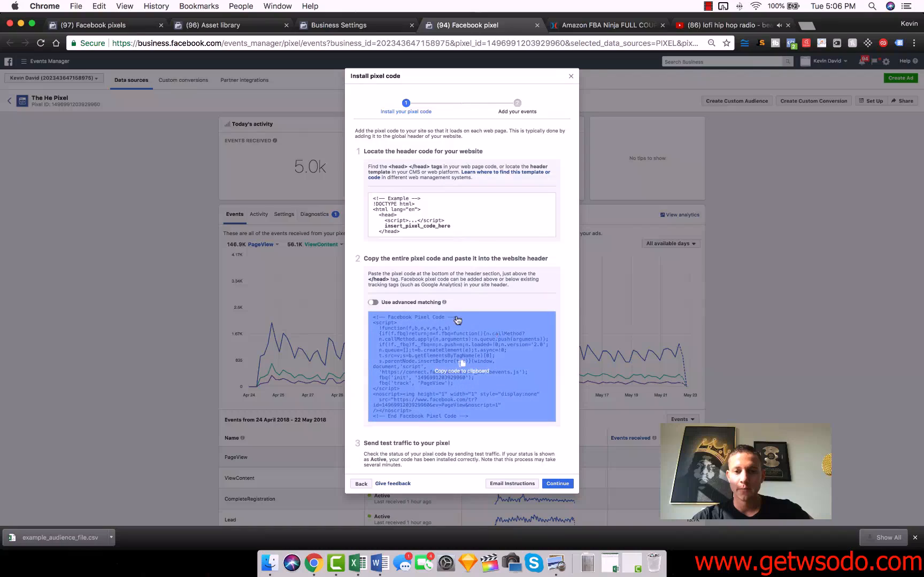
- Switch to ClickFunnels, save the order page and exit its editor to the funnel steps
{"action": "left_click", "coordinate": [610, 25]}
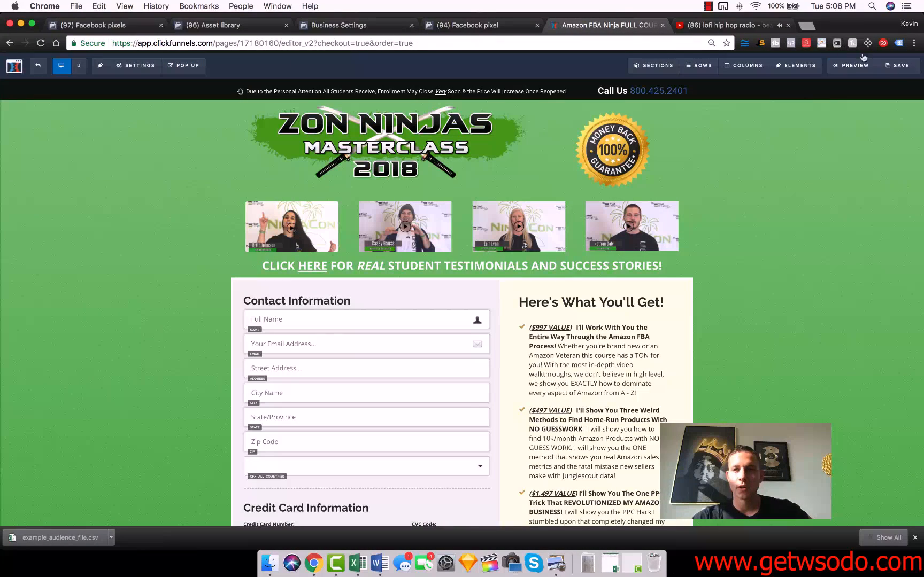
{"action": "left_click", "coordinate": [900, 65]}
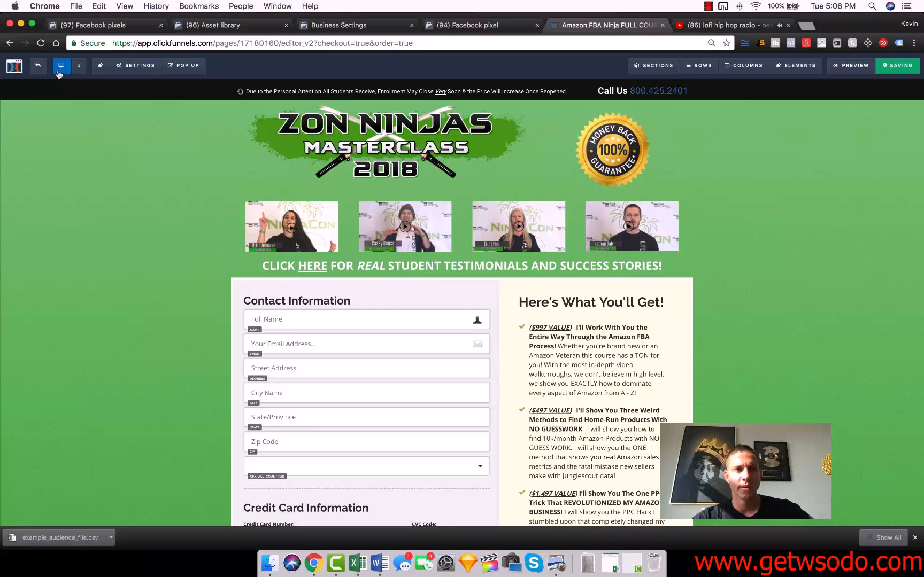
{"action": "left_click", "coordinate": [38, 69]}
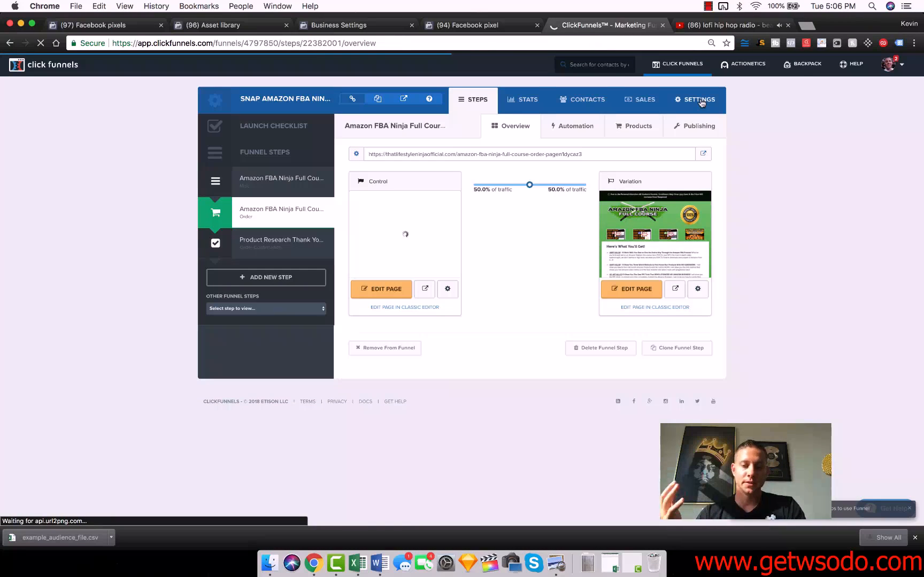
- Replace the head tracking code in the ClickFunnels funnel settings with the pixel base code copied from Facebook, and save the settings
{"action": "left_click", "coordinate": [700, 101]}
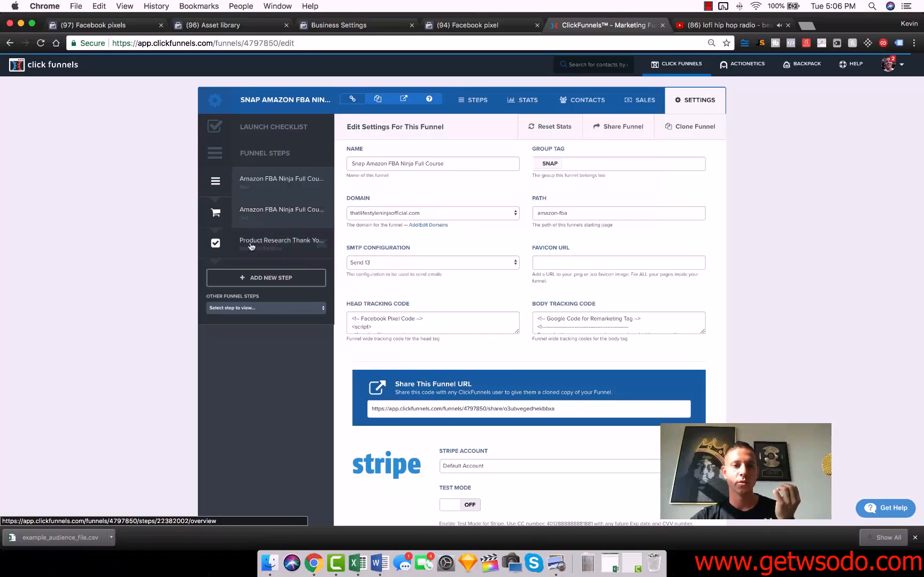
{"action": "left_click", "coordinate": [427, 319]}
{"action": "key", "text": "super+a"}
{"action": "left_click", "coordinate": [459, 25]}
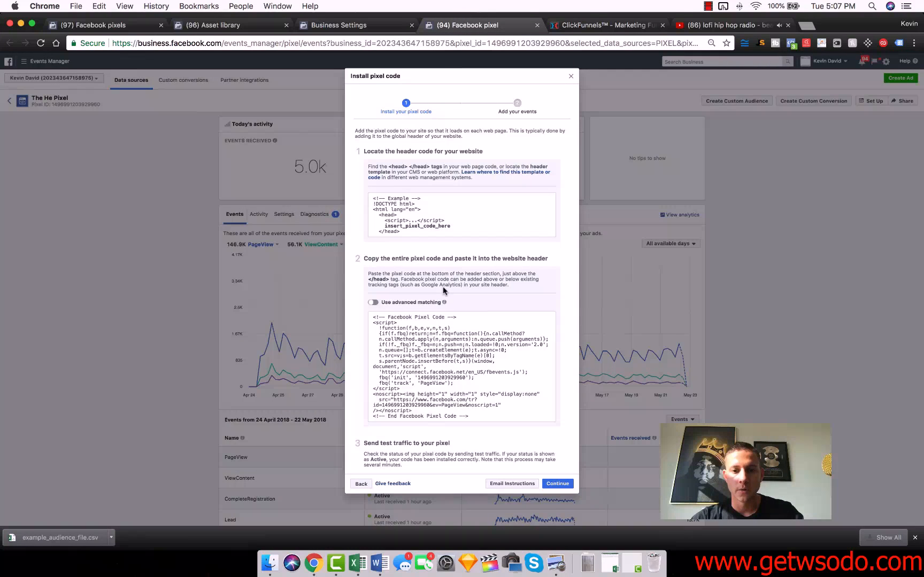
{"action": "left_click", "coordinate": [444, 327]}
{"action": "left_click", "coordinate": [599, 25]}
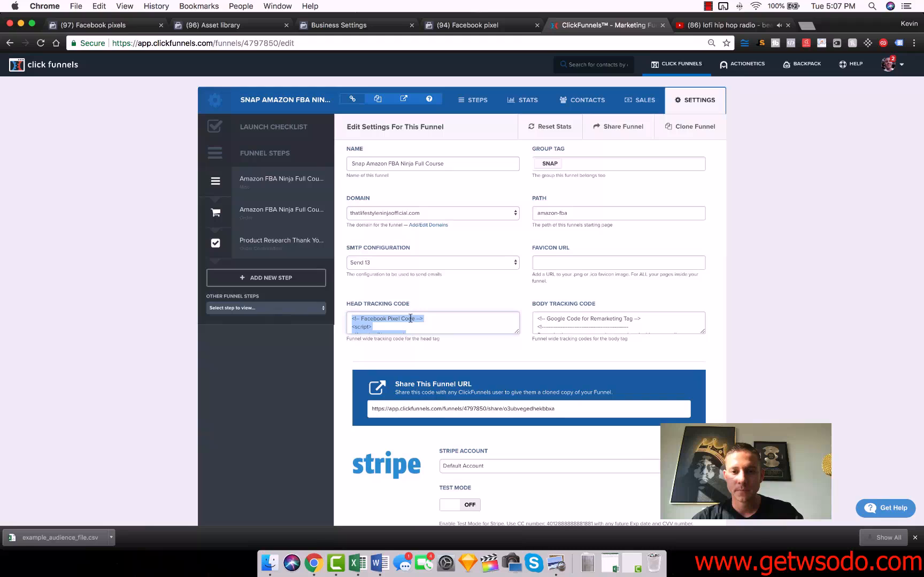
{"action": "key", "text": "super+v"}
{"action": "scroll", "coordinate": [670, 381], "scroll_direction": "down", "scroll_amount": 15}
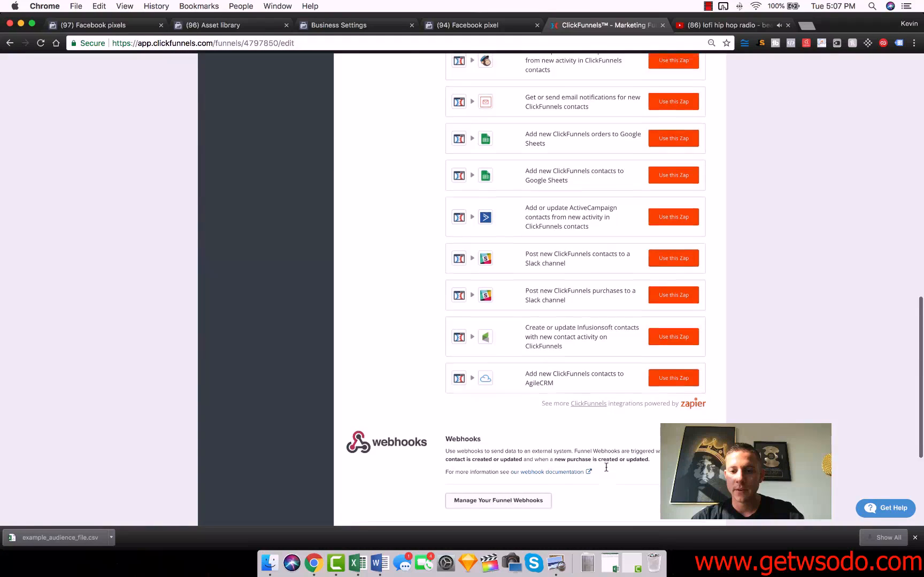
{"action": "scroll", "coordinate": [606, 468], "scroll_direction": "down", "scroll_amount": 5}
{"action": "left_click", "coordinate": [650, 463]}
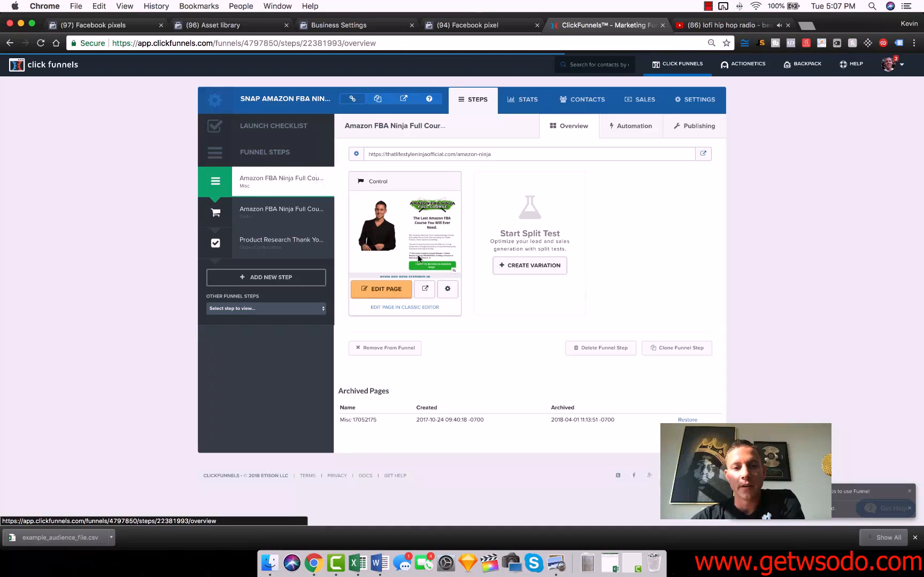
- Return to the Facebook pixel setup, continue to the events, turn on Generate lead, and copy its event code
{"action": "left_click", "coordinate": [468, 25]}
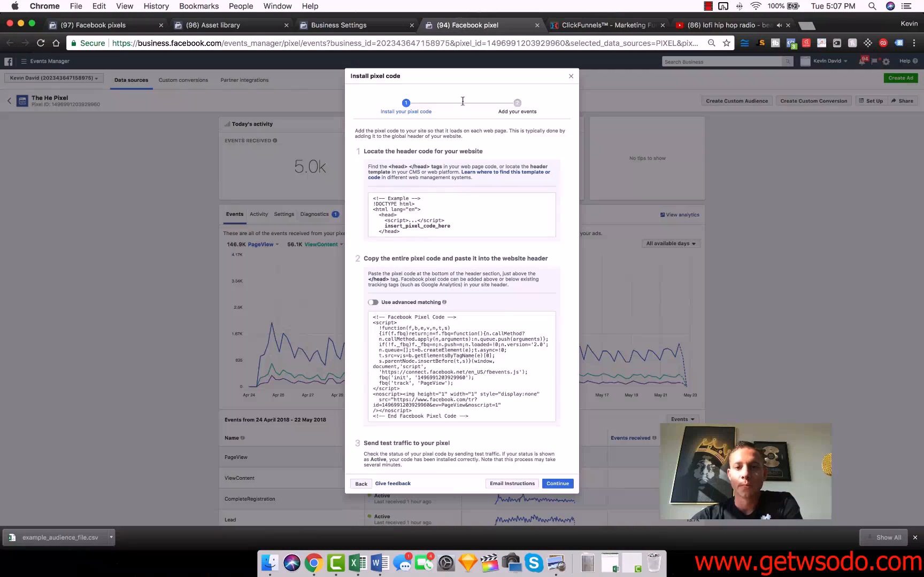
{"action": "left_click", "coordinate": [555, 486]}
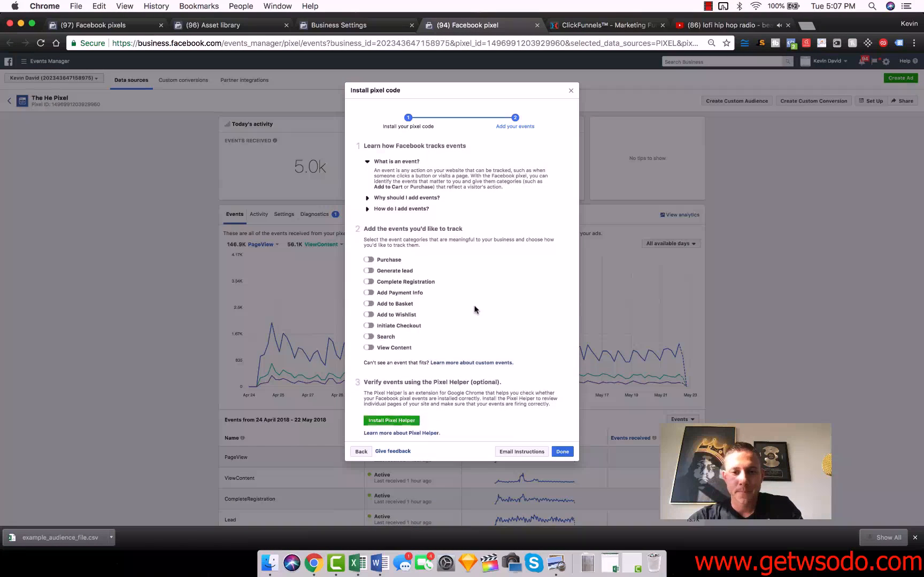
{"action": "left_click", "coordinate": [380, 275]}
{"action": "left_click", "coordinate": [446, 347]}
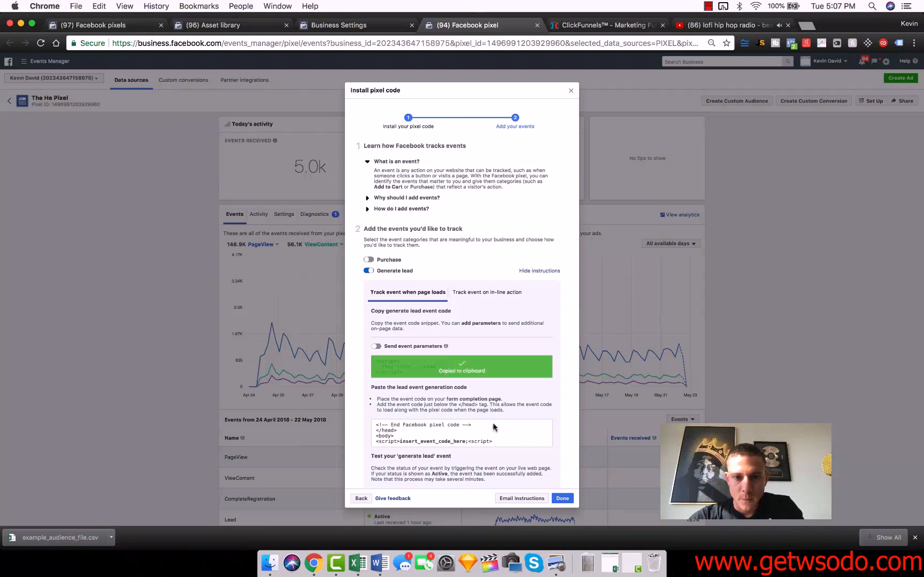
- Open the control page of the funnel's first step in the ClickFunnels editor and bring up its tracking code
{"action": "left_click", "coordinate": [588, 25]}
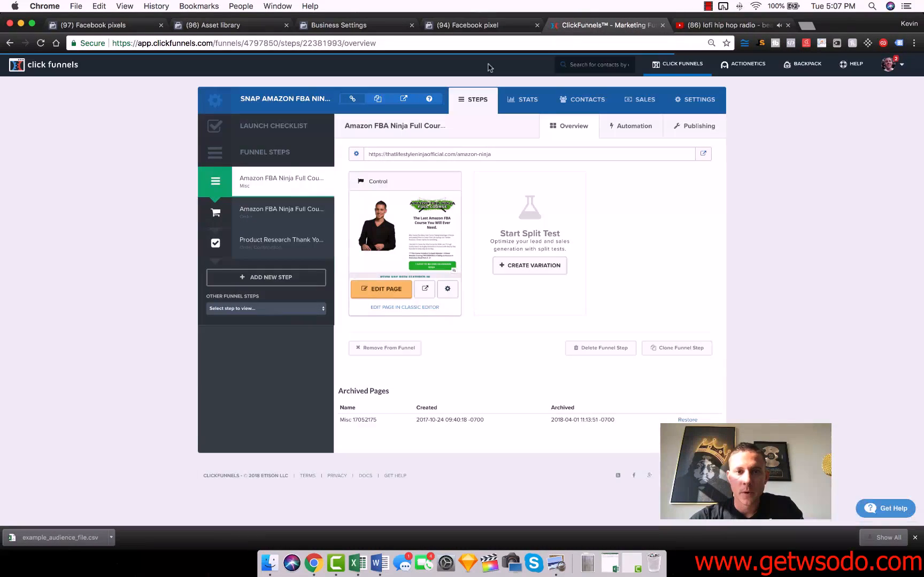
{"action": "left_click", "coordinate": [376, 287]}
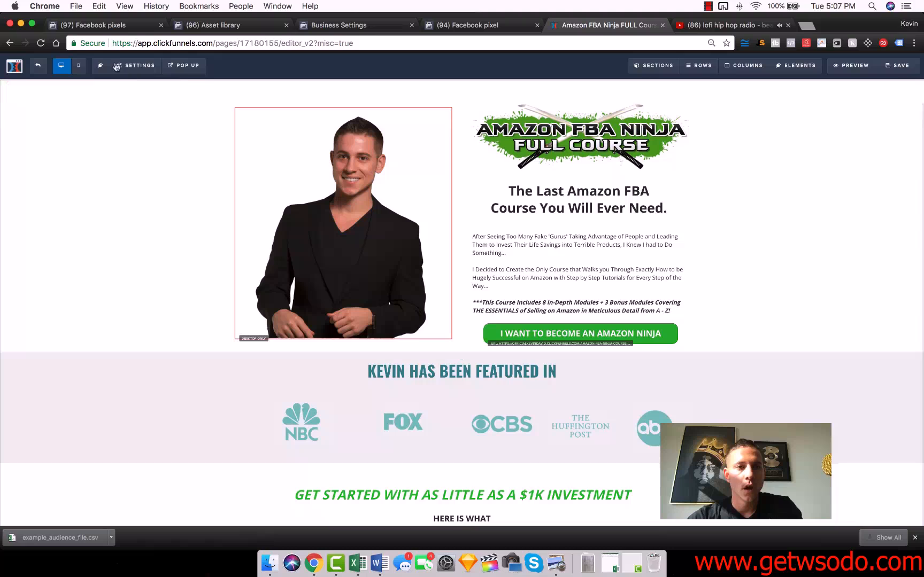
{"action": "left_click", "coordinate": [136, 65]}
{"action": "left_click", "coordinate": [153, 117]}
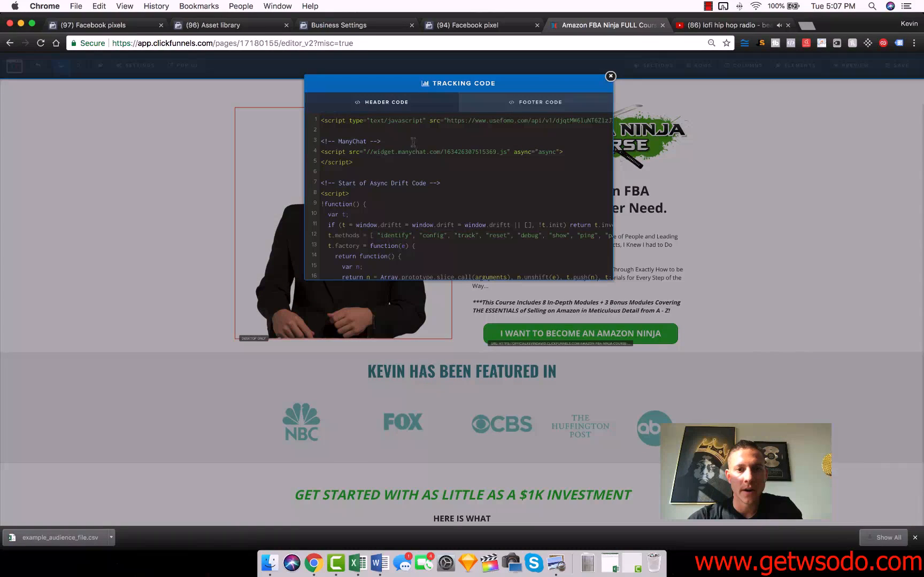
- Paste the Lead event script below the Drift code in the page's header tracking code, and save the page
{"action": "scroll", "coordinate": [387, 172], "scroll_direction": "down", "scroll_amount": 5}
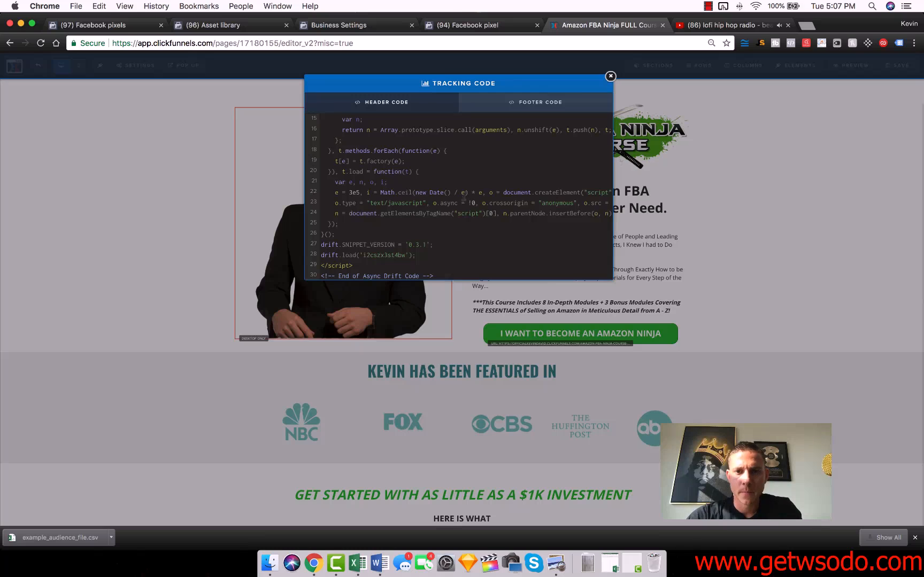
{"action": "left_click", "coordinate": [490, 107]}
{"action": "left_click", "coordinate": [429, 102]}
{"action": "scroll", "coordinate": [446, 238], "scroll_direction": "down", "scroll_amount": 3}
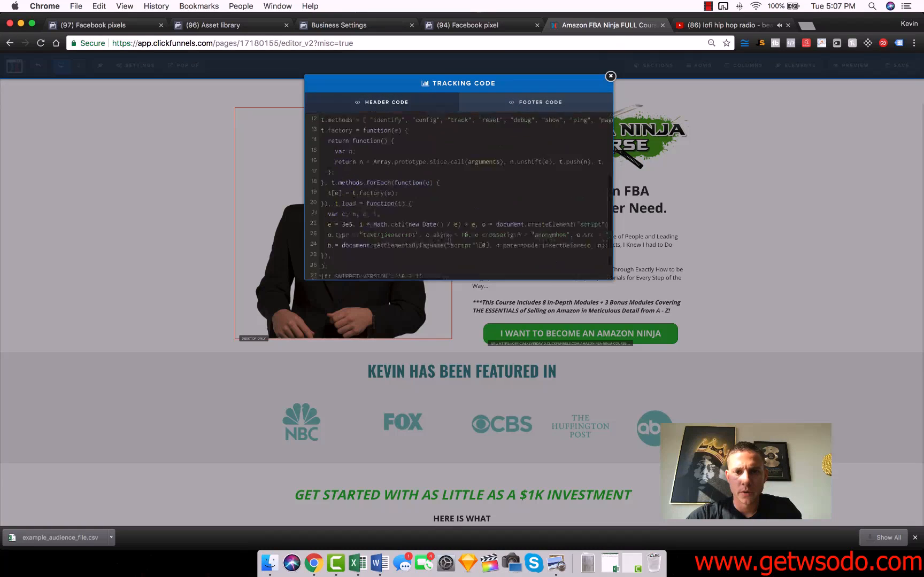
{"action": "scroll", "coordinate": [447, 243], "scroll_direction": "down", "scroll_amount": 2}
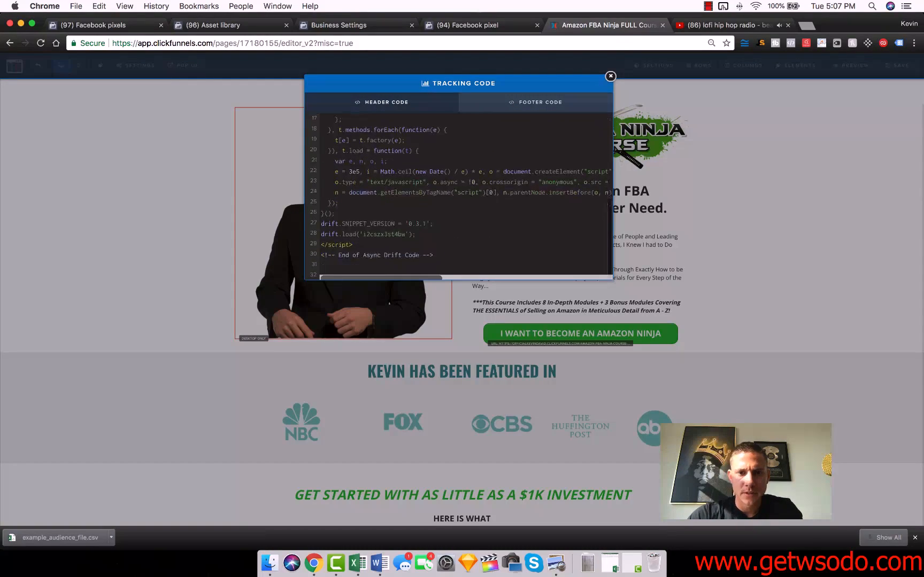
{"action": "type", "text": "<script>   fbq('track', 'Lead'); </script>"}
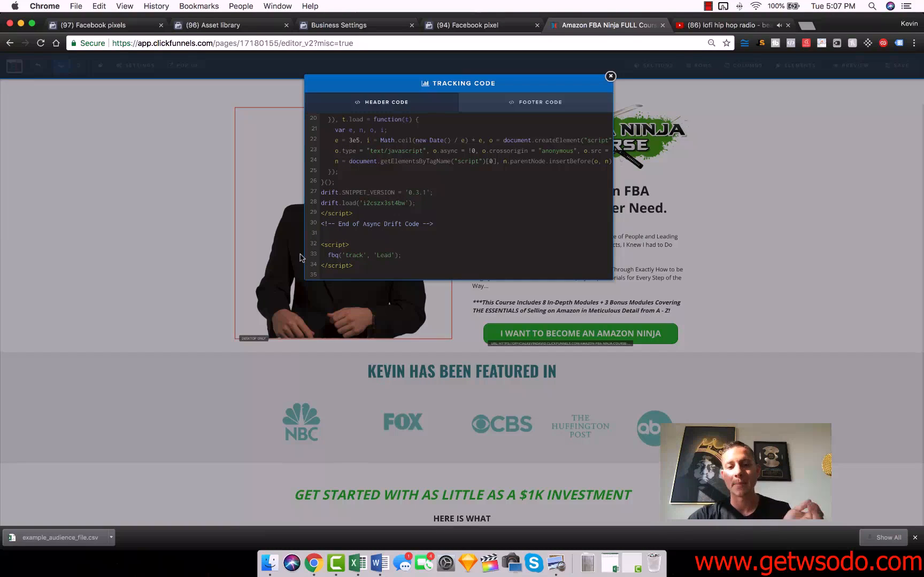
{"action": "left_click", "coordinate": [610, 77]}
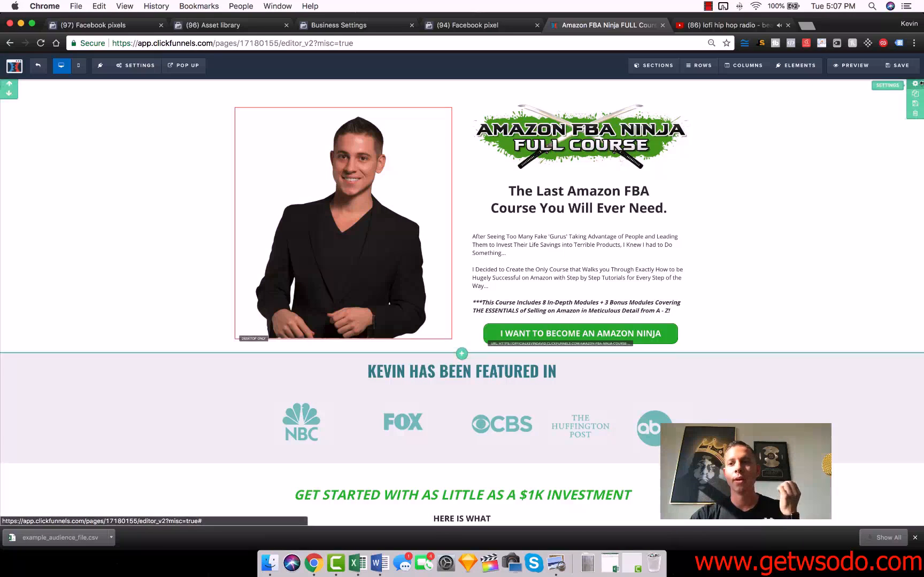
- Switch to Facebook's Asset library, discard the open audience draft, and start a new custom audience based on website traffic
{"action": "left_click", "coordinate": [478, 24]}
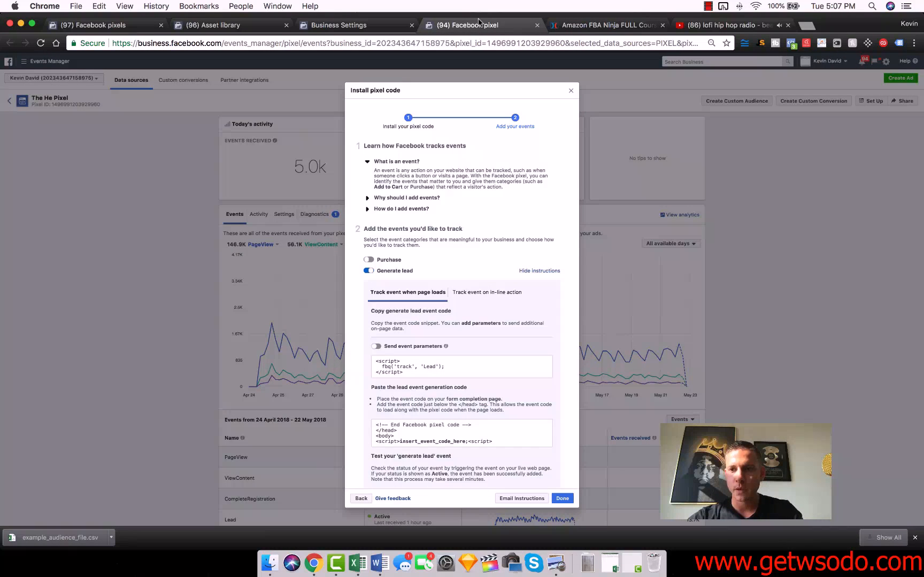
{"action": "left_click", "coordinate": [353, 25]}
{"action": "left_click", "coordinate": [231, 26]}
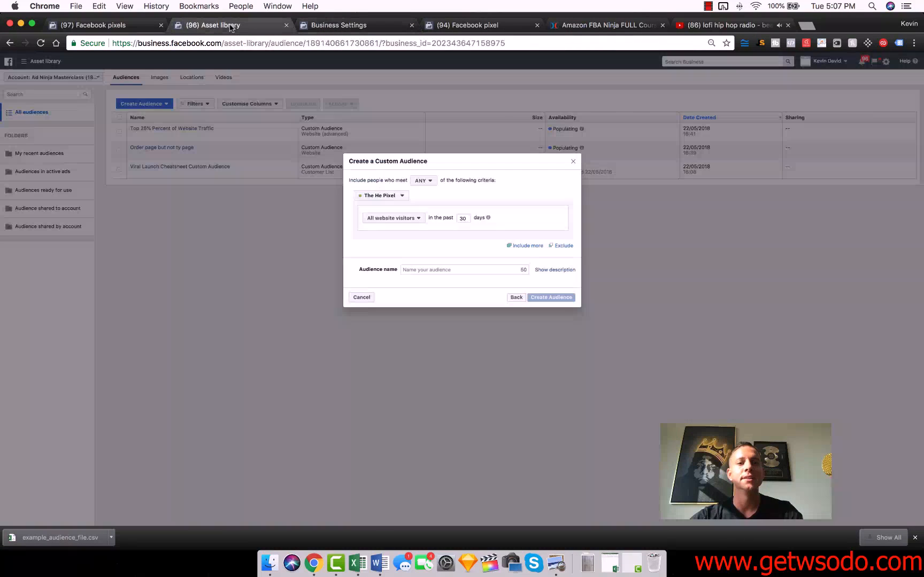
{"action": "left_click", "coordinate": [573, 161]}
{"action": "left_click", "coordinate": [154, 103]}
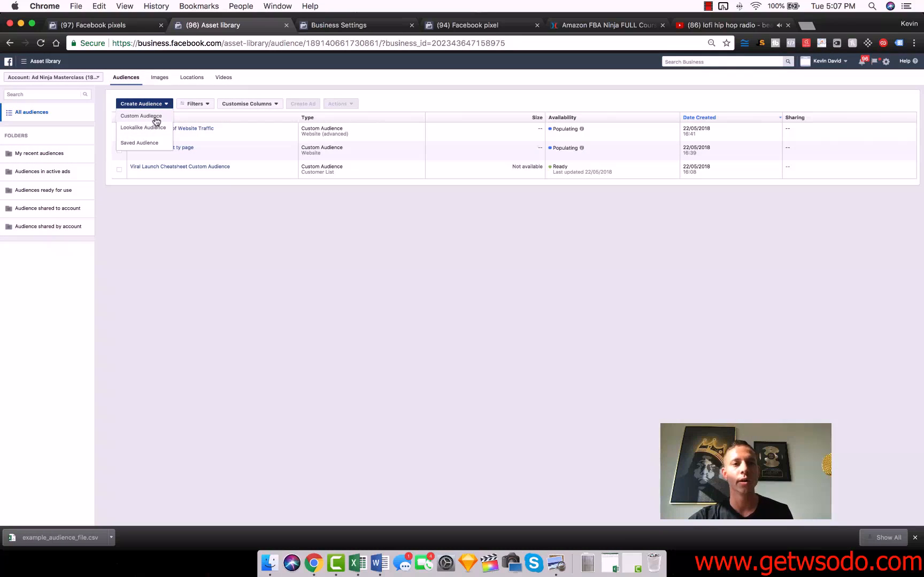
{"action": "left_click", "coordinate": [156, 118]}
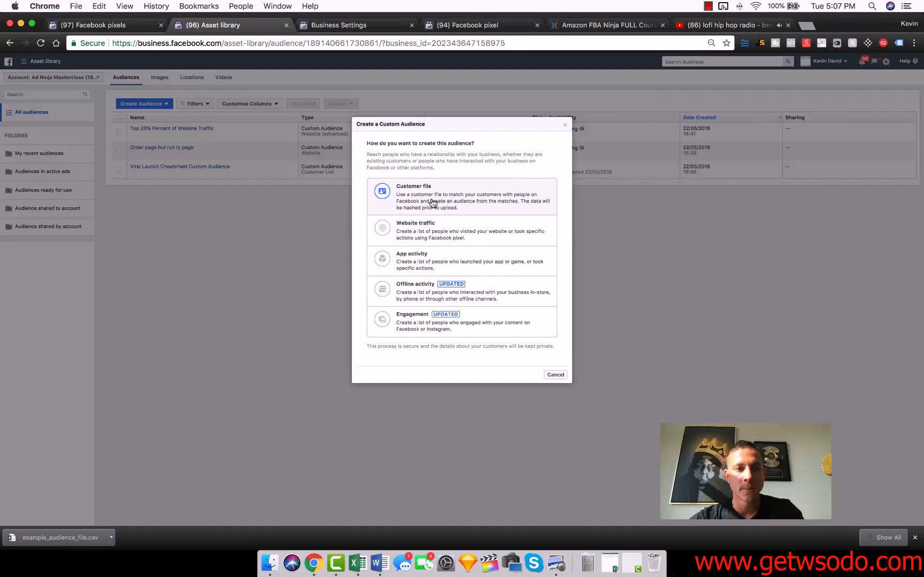
{"action": "left_click", "coordinate": [433, 229]}
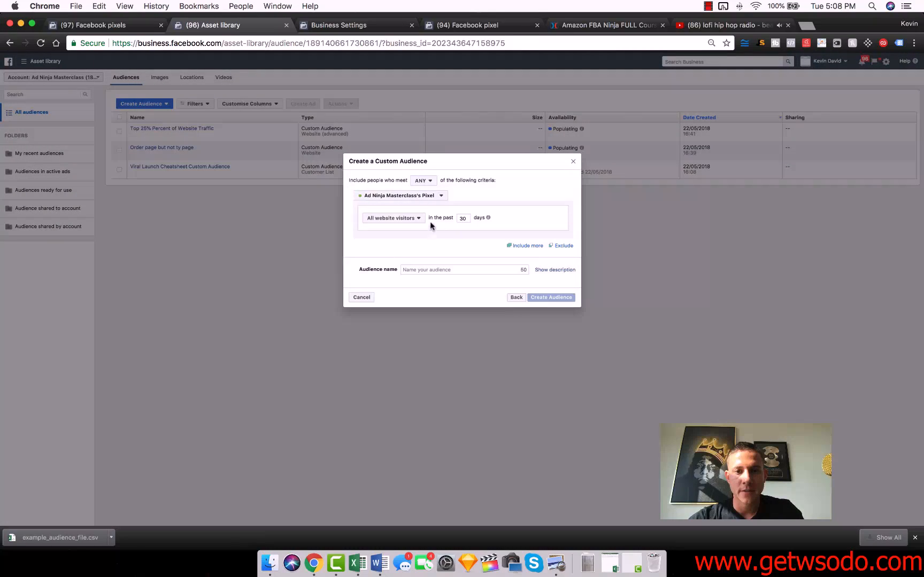
- Set the audience to include people with The He Pixel's AddPaymentInfo event in the past 180 days
{"action": "left_click", "coordinate": [416, 198]}
{"action": "left_click", "coordinate": [416, 221]}
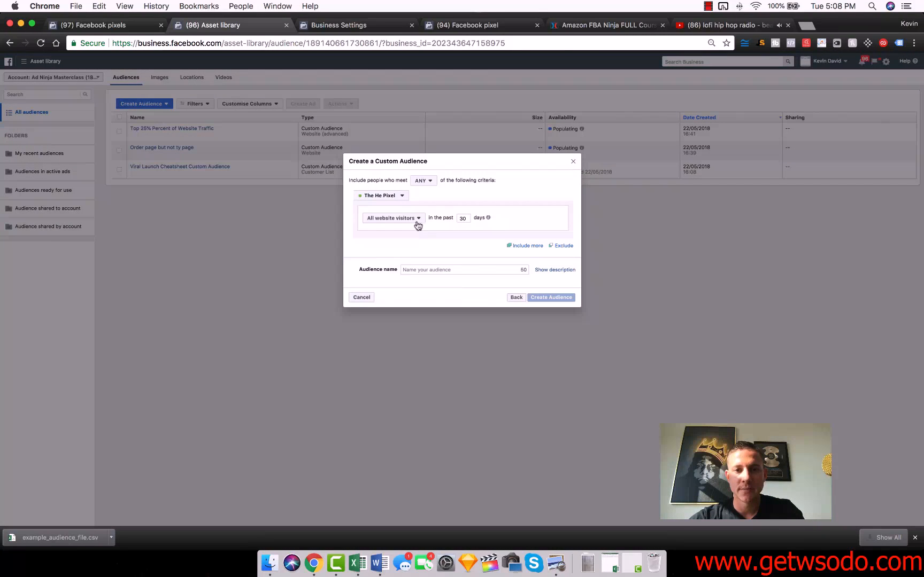
{"action": "left_click", "coordinate": [417, 221]}
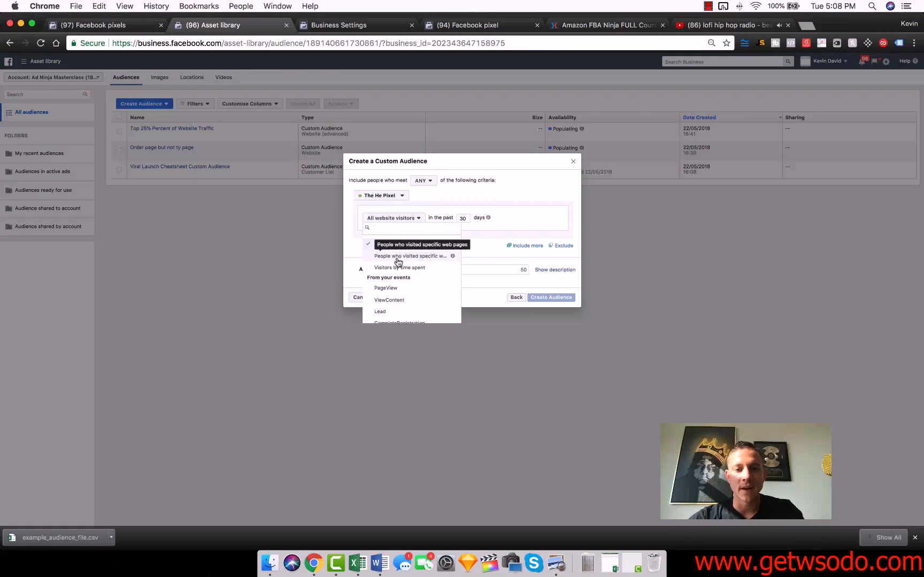
{"action": "scroll", "coordinate": [401, 271], "scroll_direction": "down", "scroll_amount": 1}
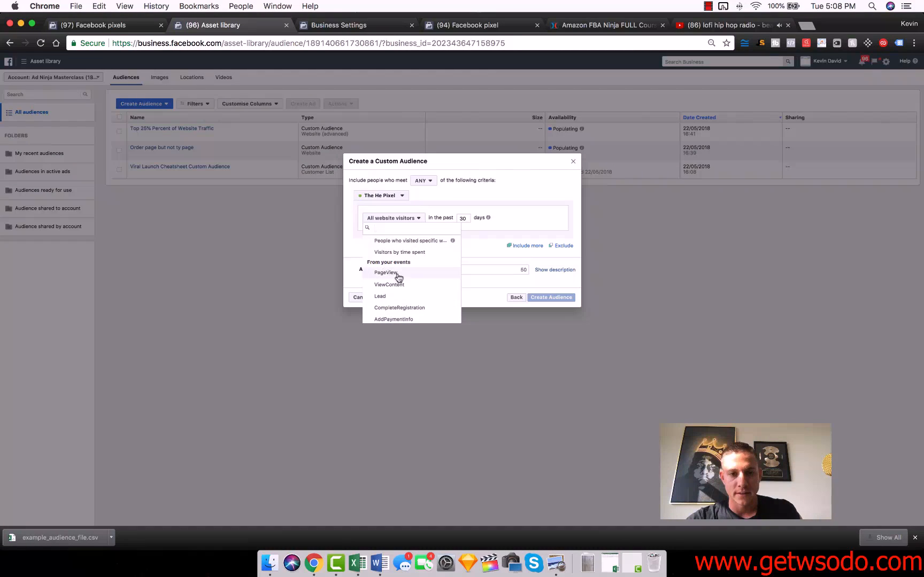
{"action": "scroll", "coordinate": [399, 277], "scroll_direction": "down", "scroll_amount": 1}
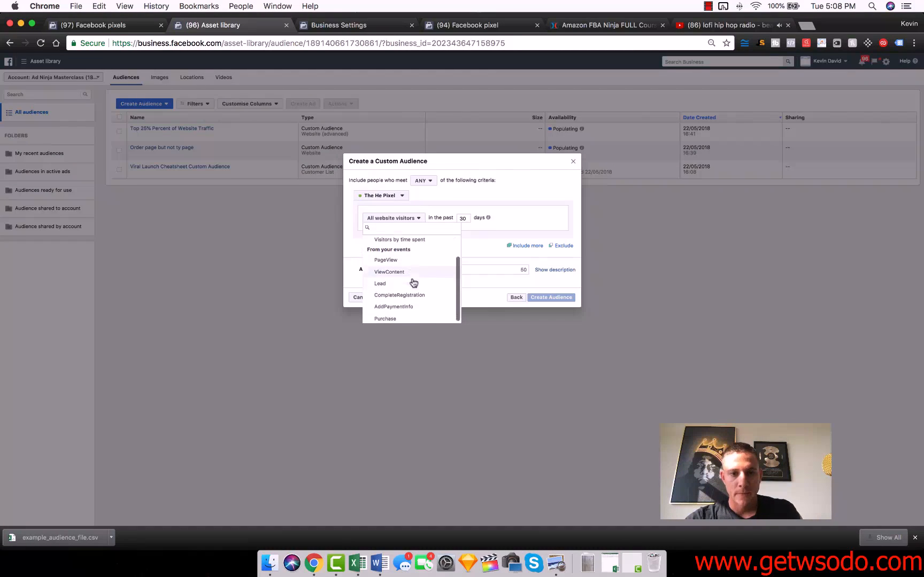
{"action": "left_click", "coordinate": [393, 306]}
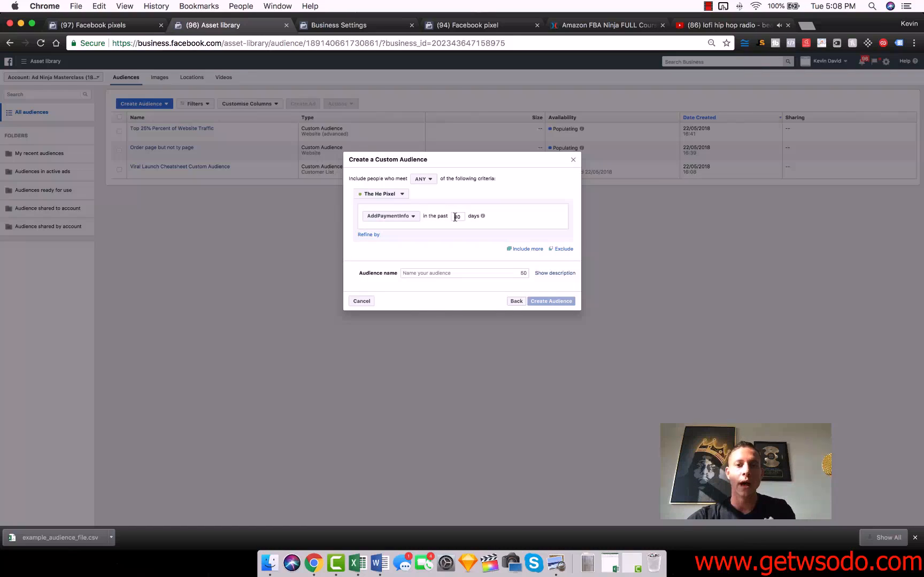
{"action": "type", "text": "180"}
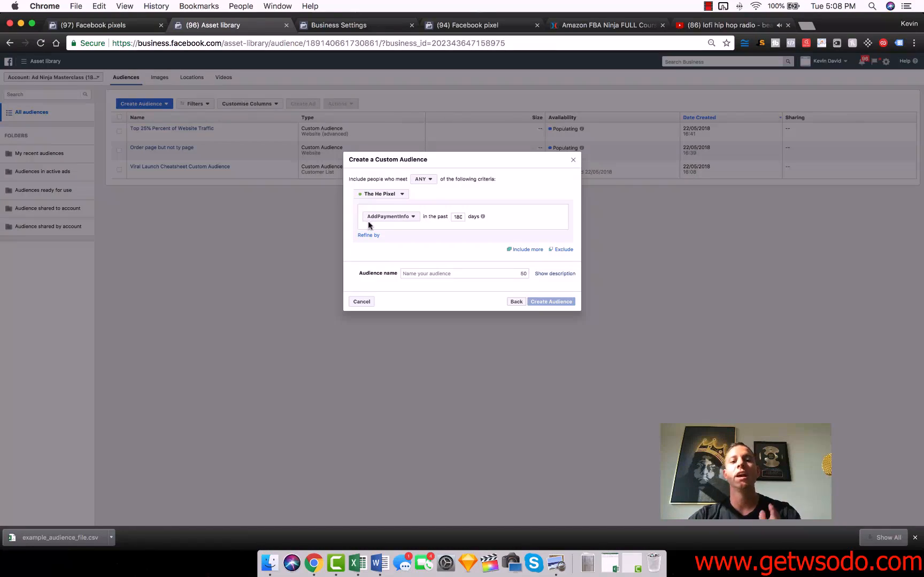
- Exclude people with The He Pixel's Purchase event in the past 180 days from the audience
{"action": "left_click", "coordinate": [566, 252]}
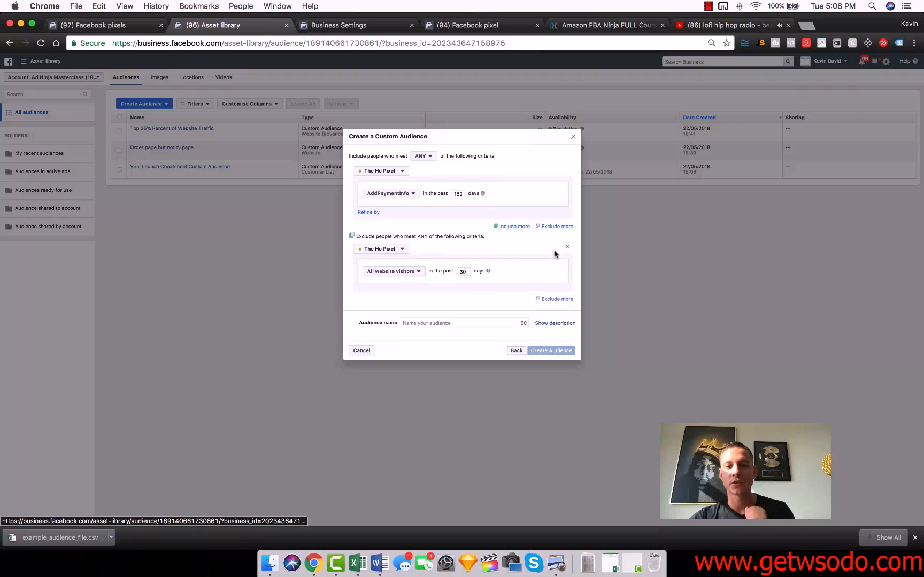
{"action": "left_click", "coordinate": [407, 272]}
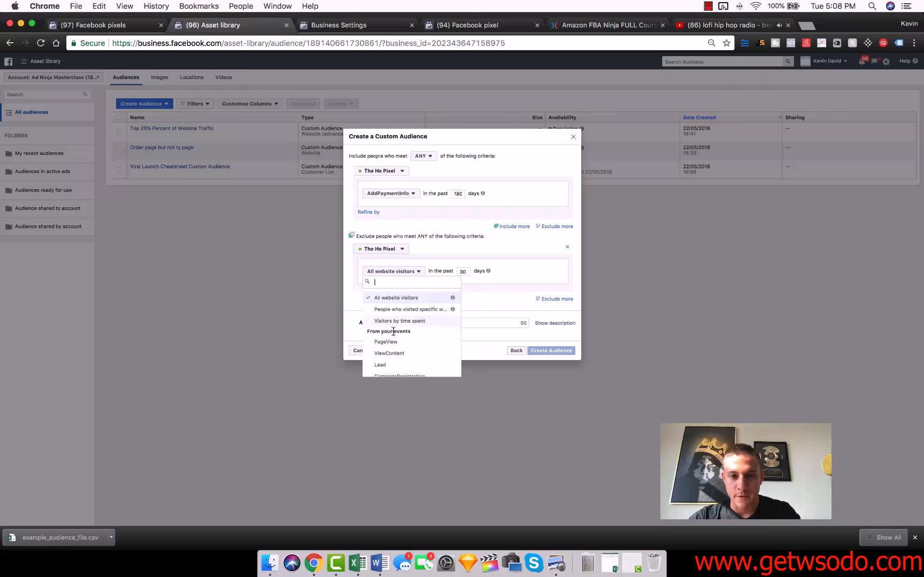
{"action": "scroll", "coordinate": [394, 332], "scroll_direction": "down", "scroll_amount": 2}
{"action": "left_click", "coordinate": [384, 371]}
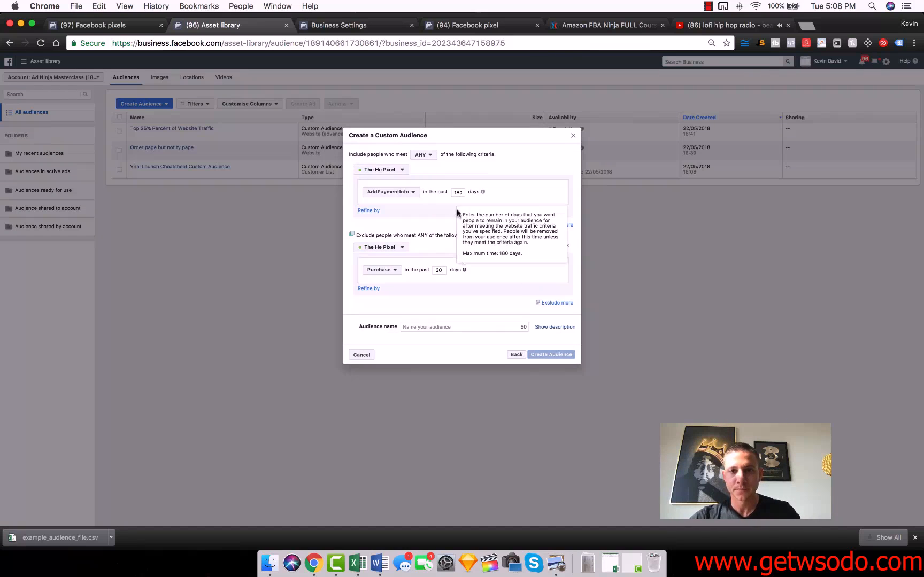
{"action": "double_click", "coordinate": [439, 270]}
{"action": "type", "text": "180"}
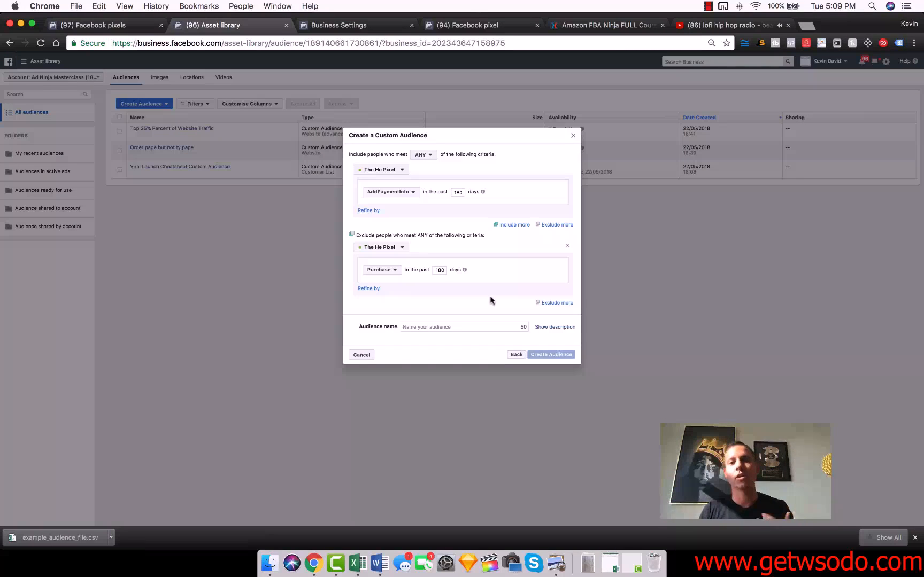
- Name the audience "Order Page but not Thank You"
{"action": "left_click", "coordinate": [446, 326]}
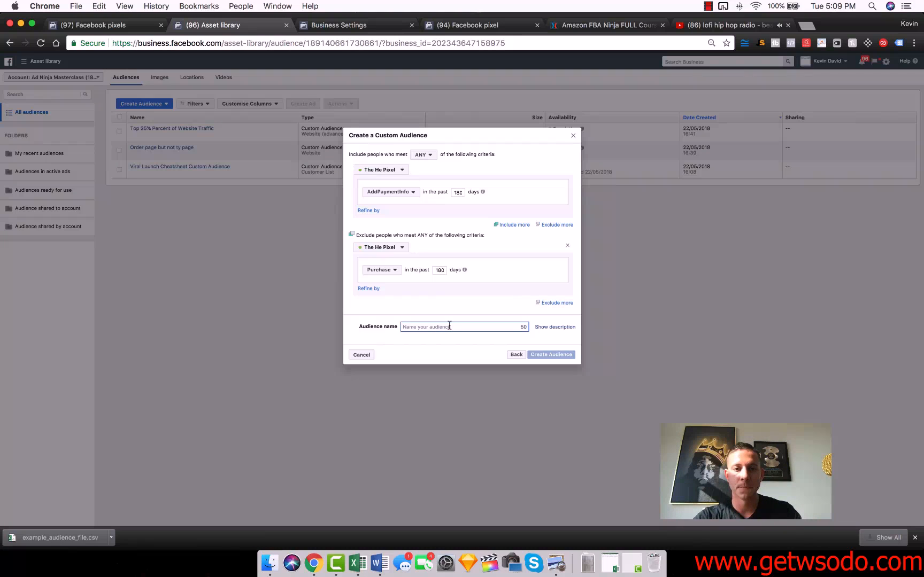
{"action": "type", "text": "Order Page but n"}
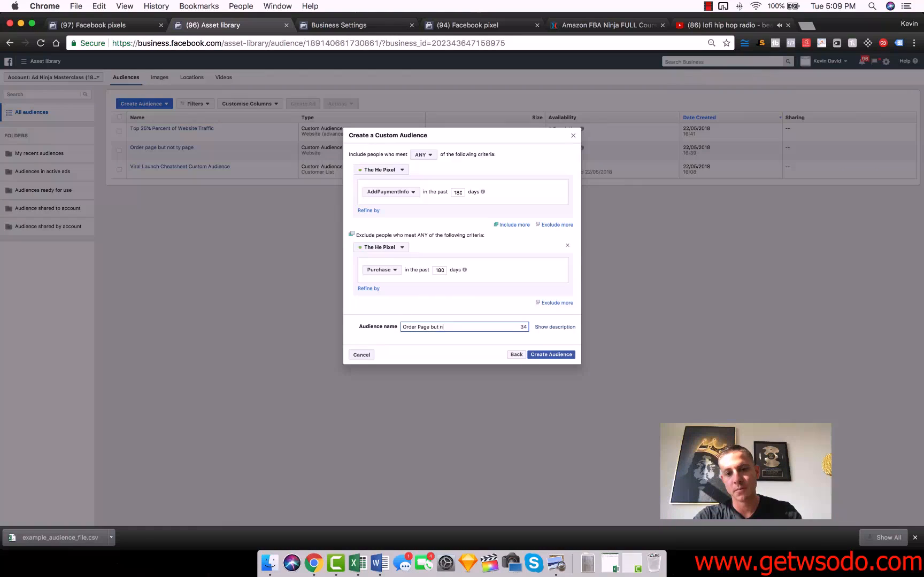
{"action": "type", "text": "ot Thakn"}
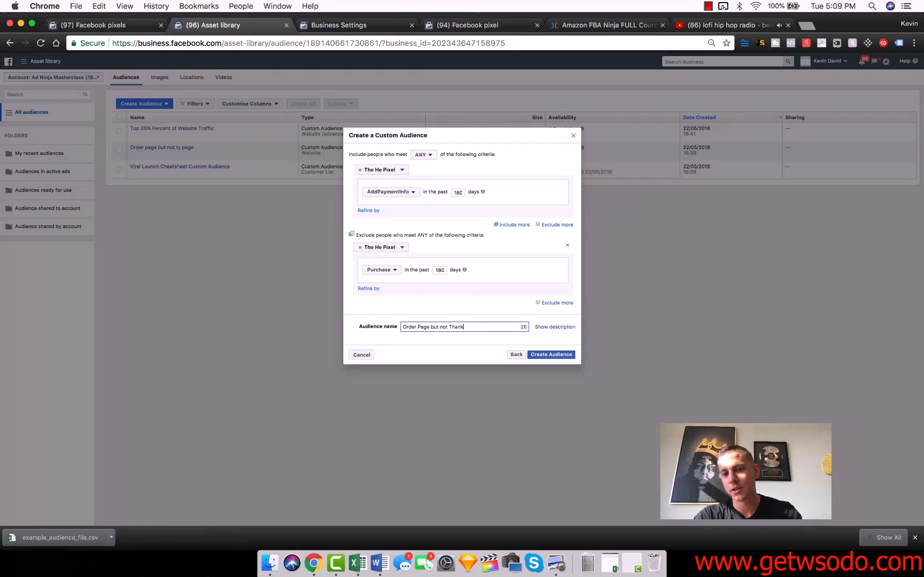
- Remove the Purchase exclusion from the audience and check which event criteria are available
{"action": "left_click", "coordinate": [395, 171]}
{"action": "left_click", "coordinate": [490, 173]}
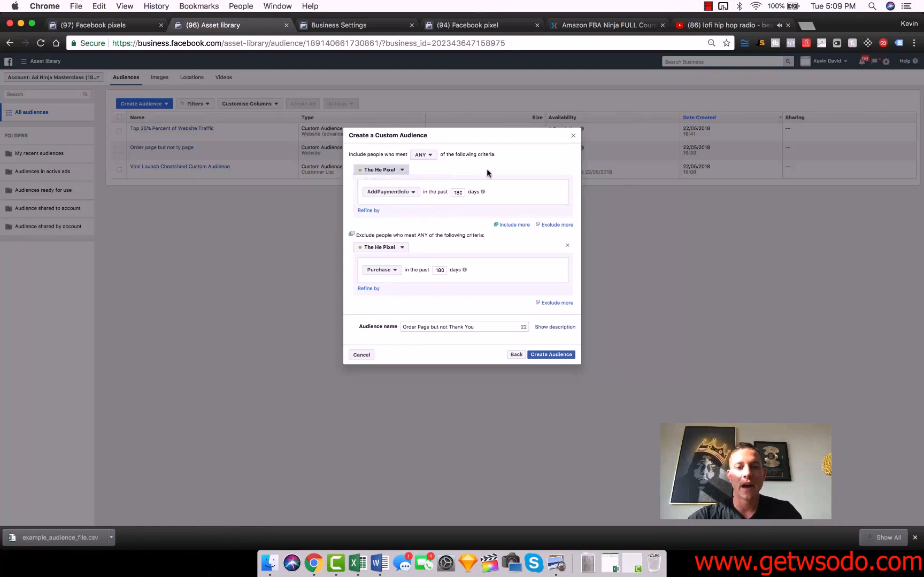
{"action": "left_click", "coordinate": [568, 246]}
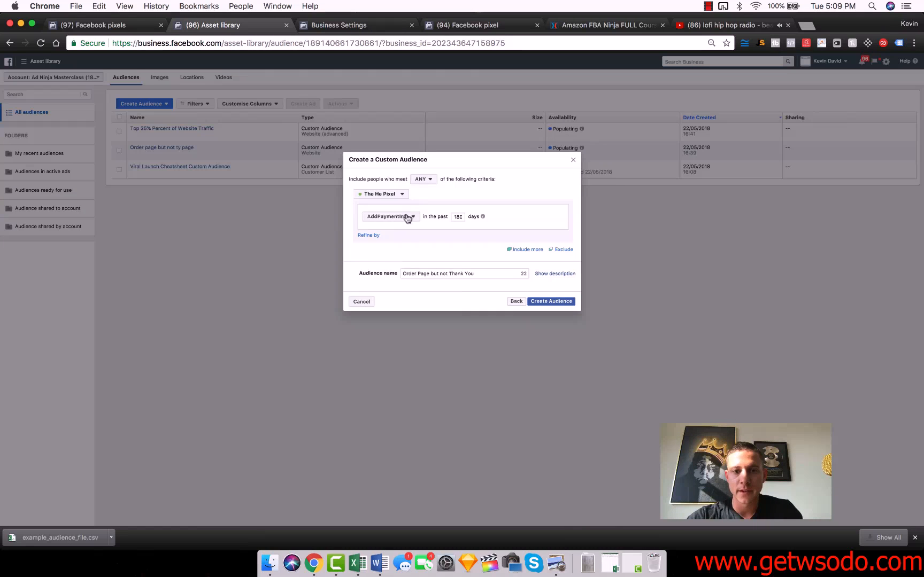
{"action": "left_click", "coordinate": [401, 217]}
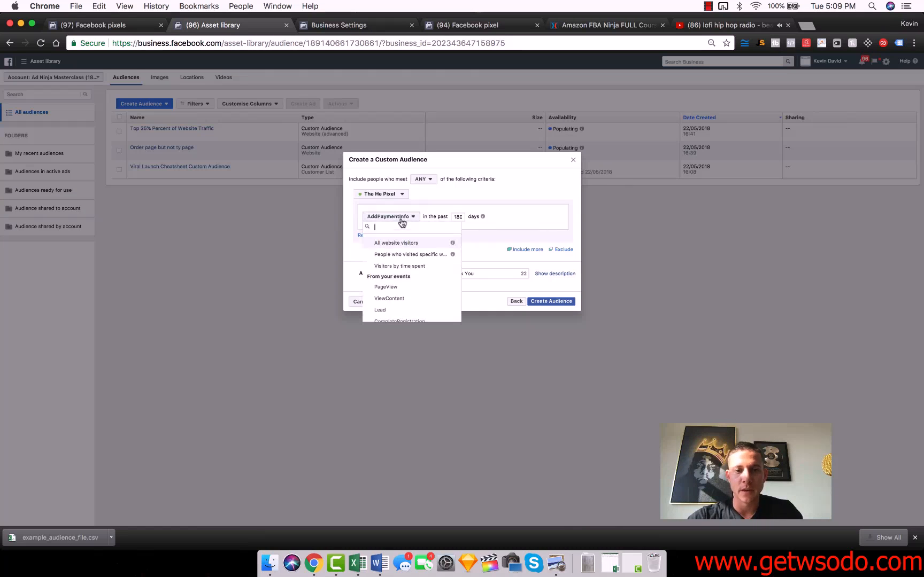
{"action": "left_click", "coordinate": [446, 198]}
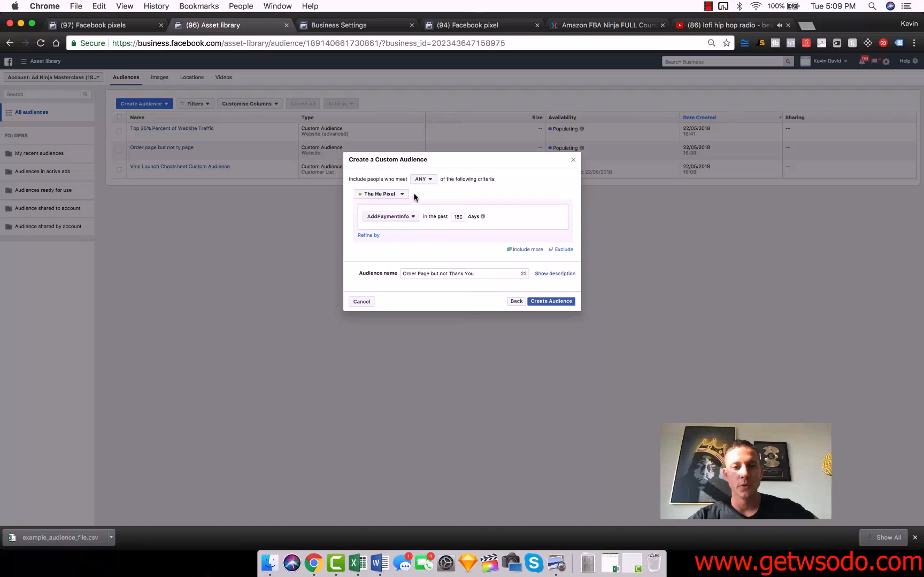